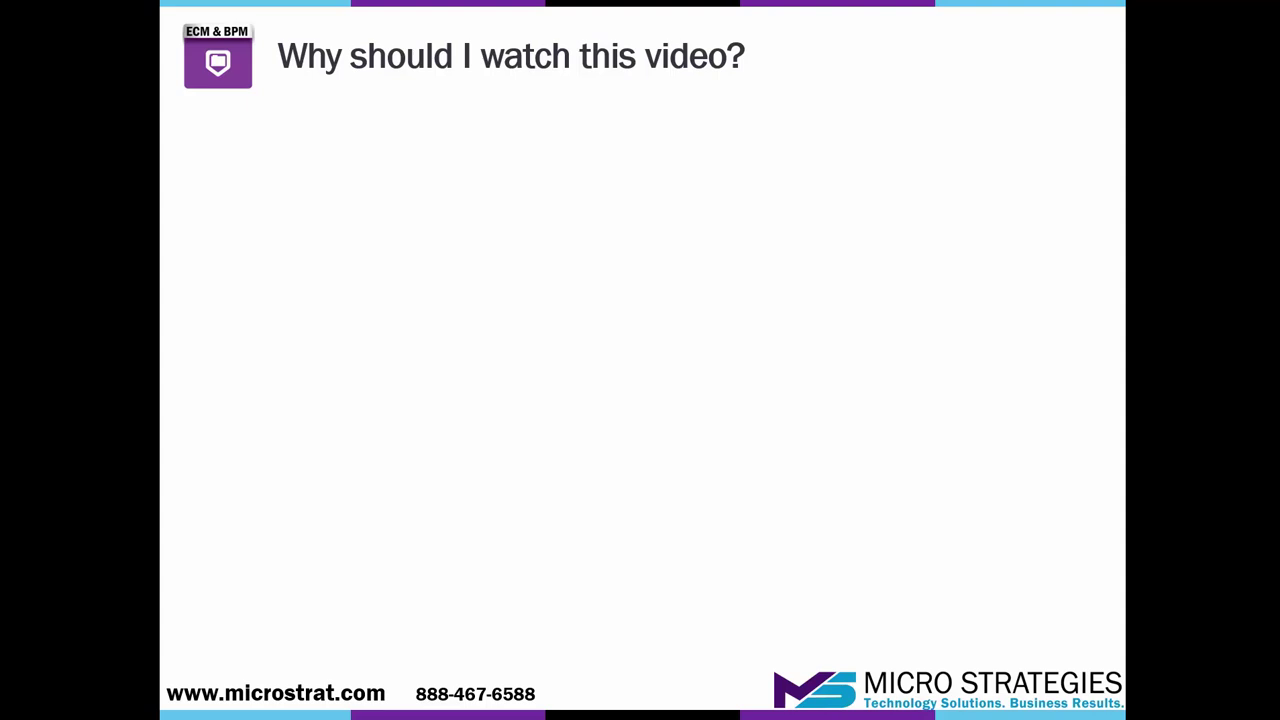
Reveal the questions on using Salesforce, creating contracts, and review/approval/signing, then the closing line
key("Right")
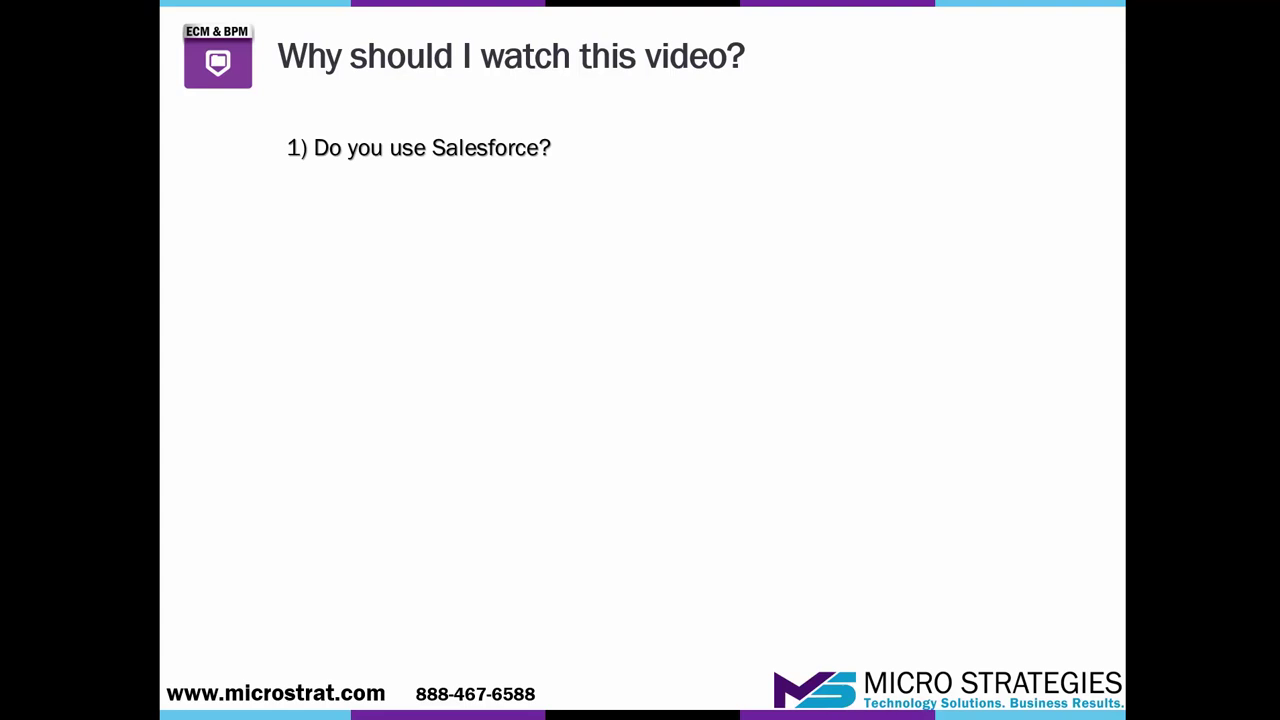
key("Right")
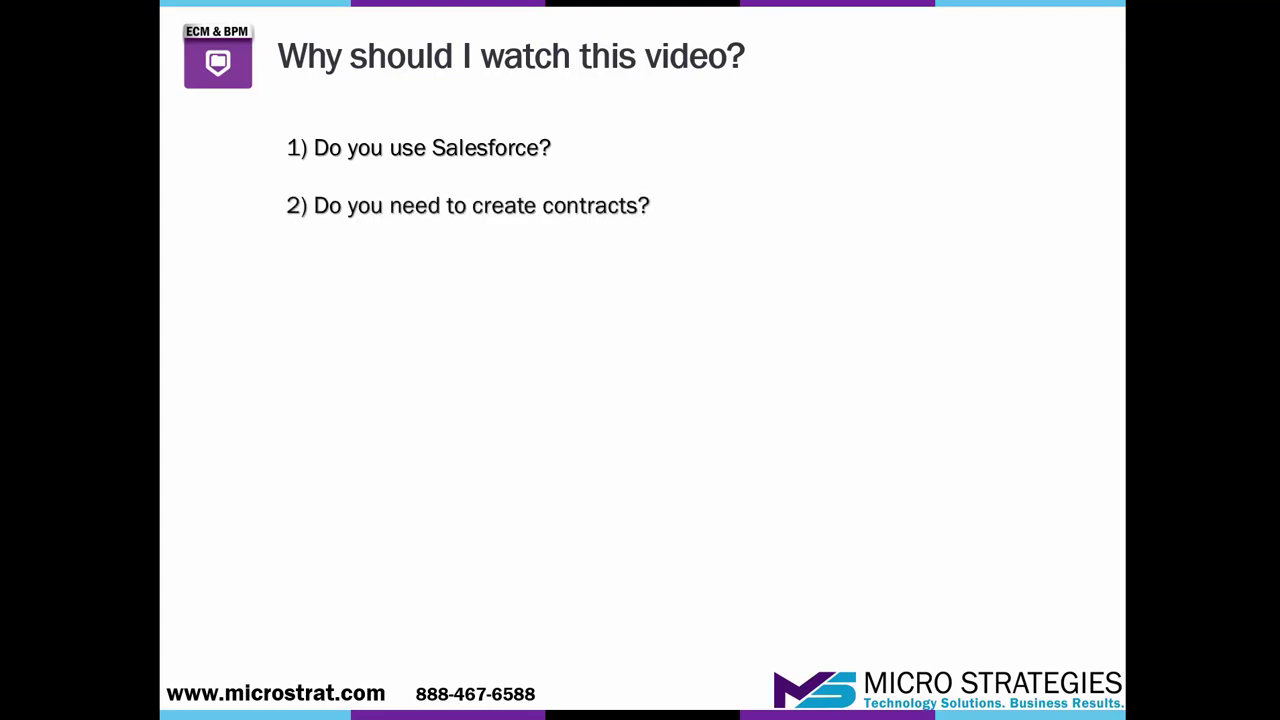
key("Right")
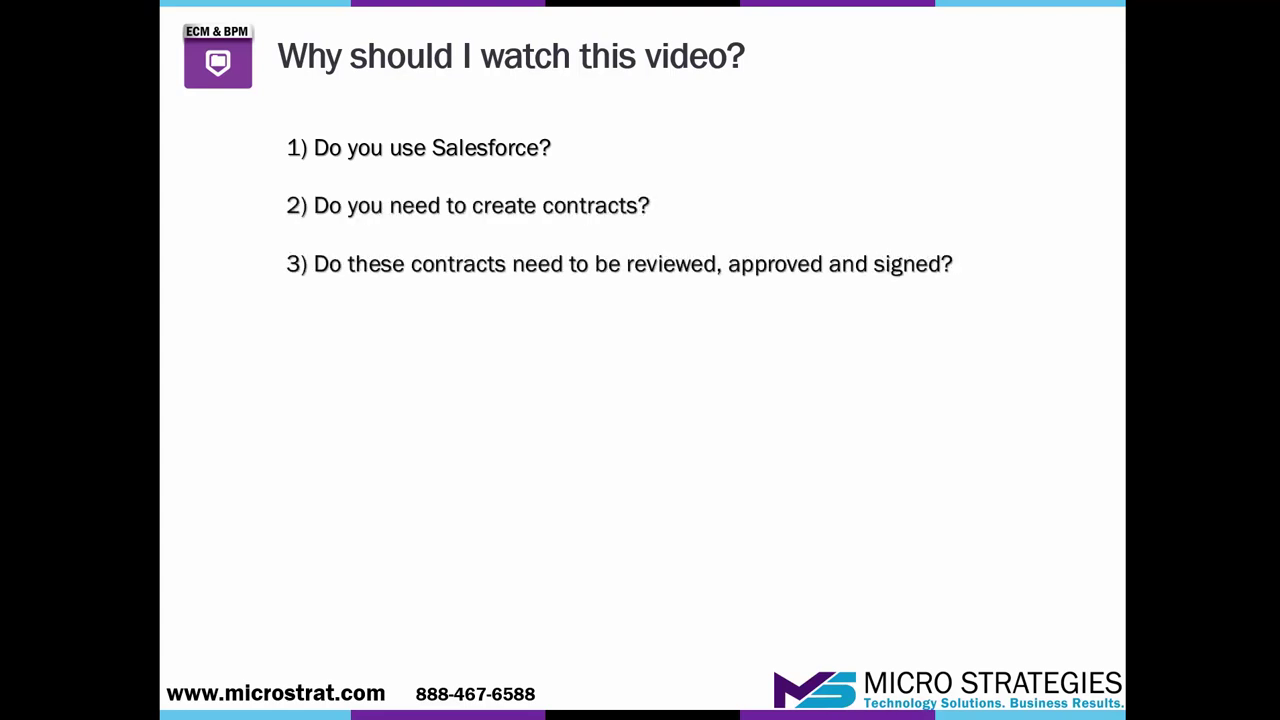
key("Right")
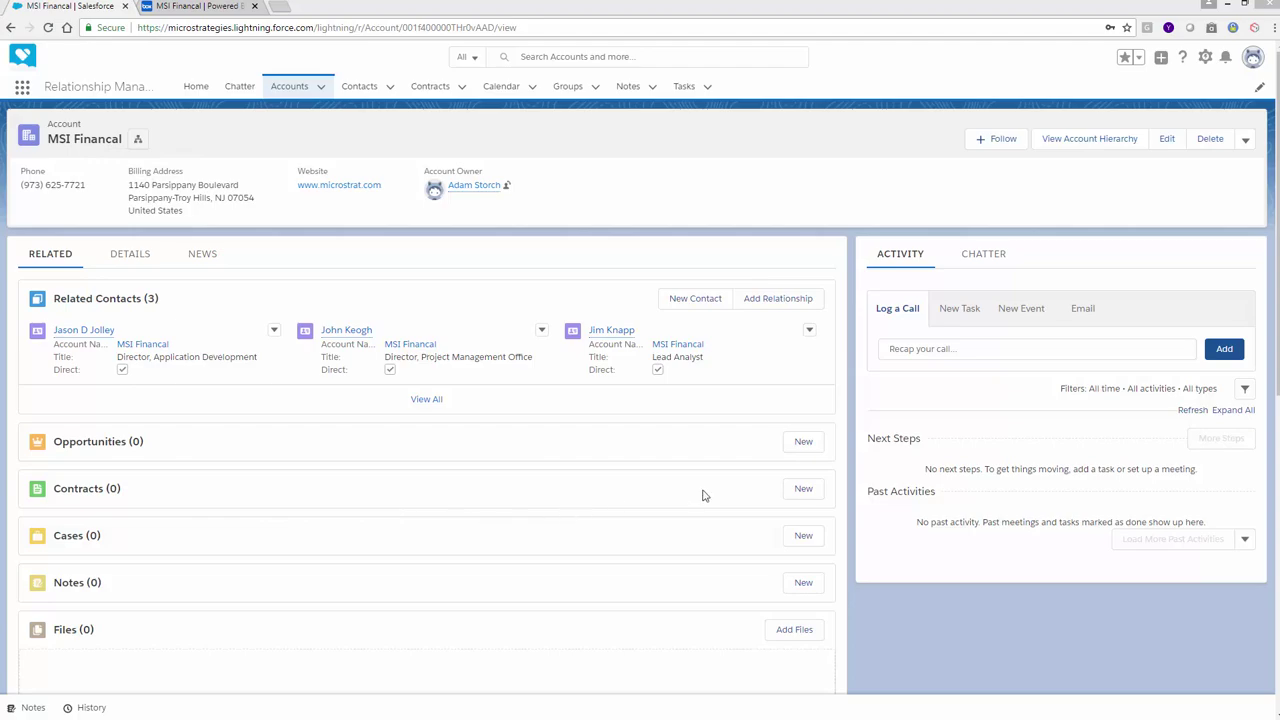
Start a new contract from the MSI Financal account's Contracts list using the NDA record type
left_click(806, 490)
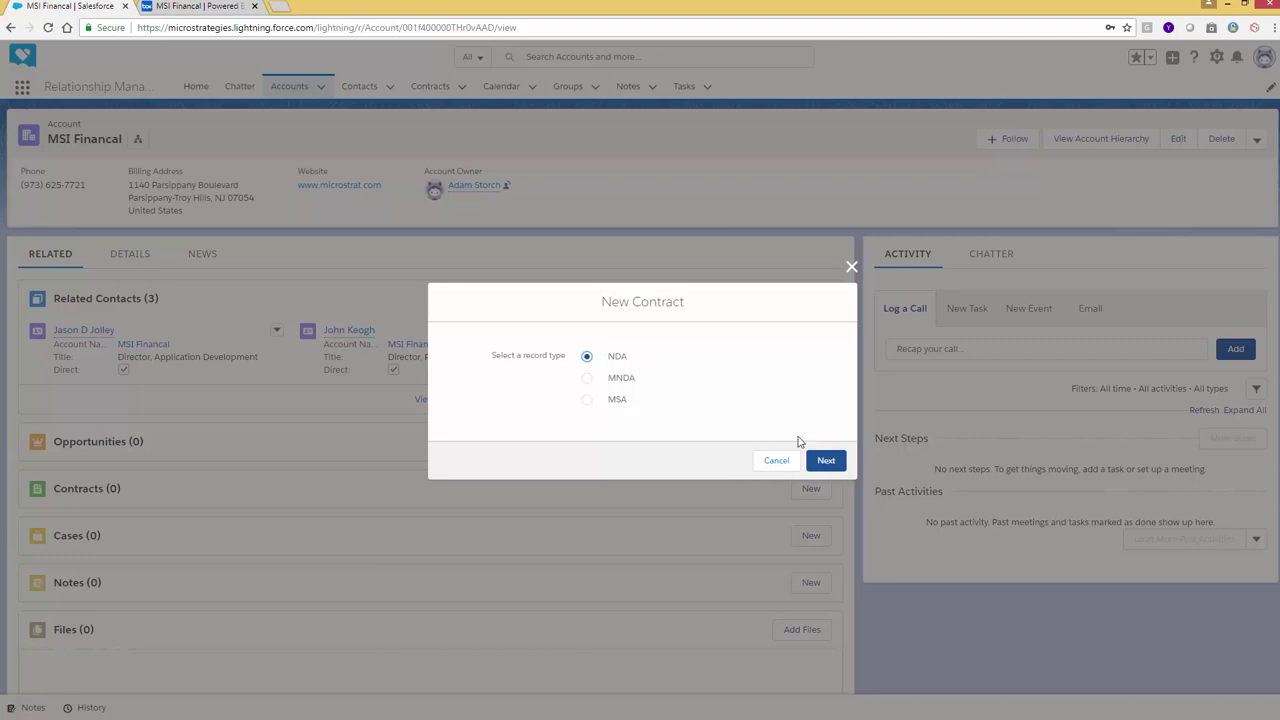
left_click(828, 468)
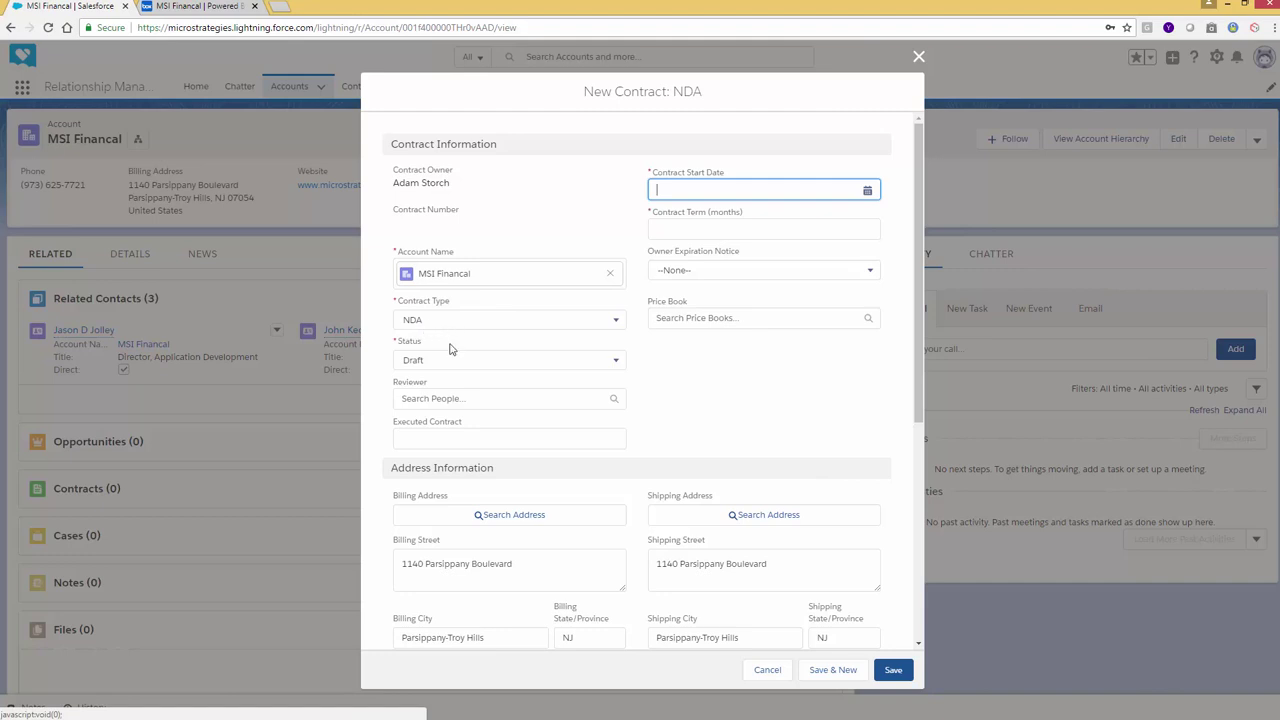
Set the vice president as reviewer, start date 8/1/2018, term 12 months, and a 30-day expiration notice
left_click(443, 399)
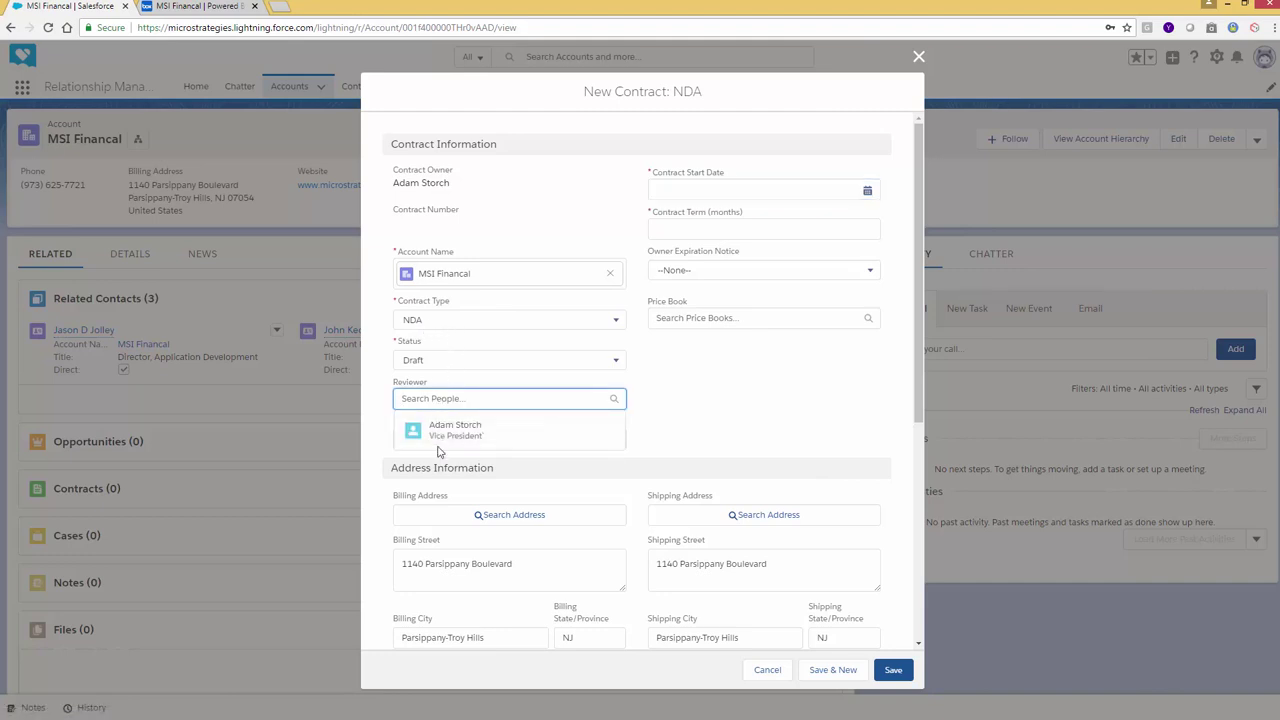
left_click(440, 433)
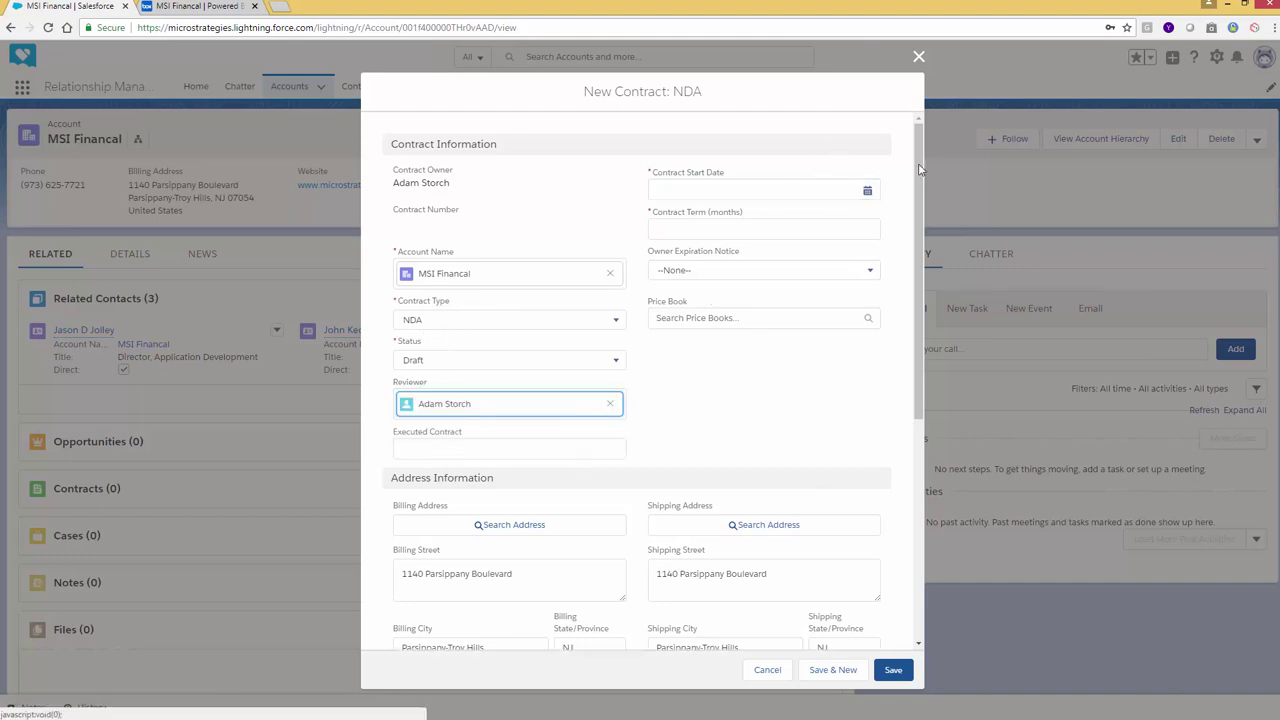
left_click(866, 192)
left_click(867, 191)
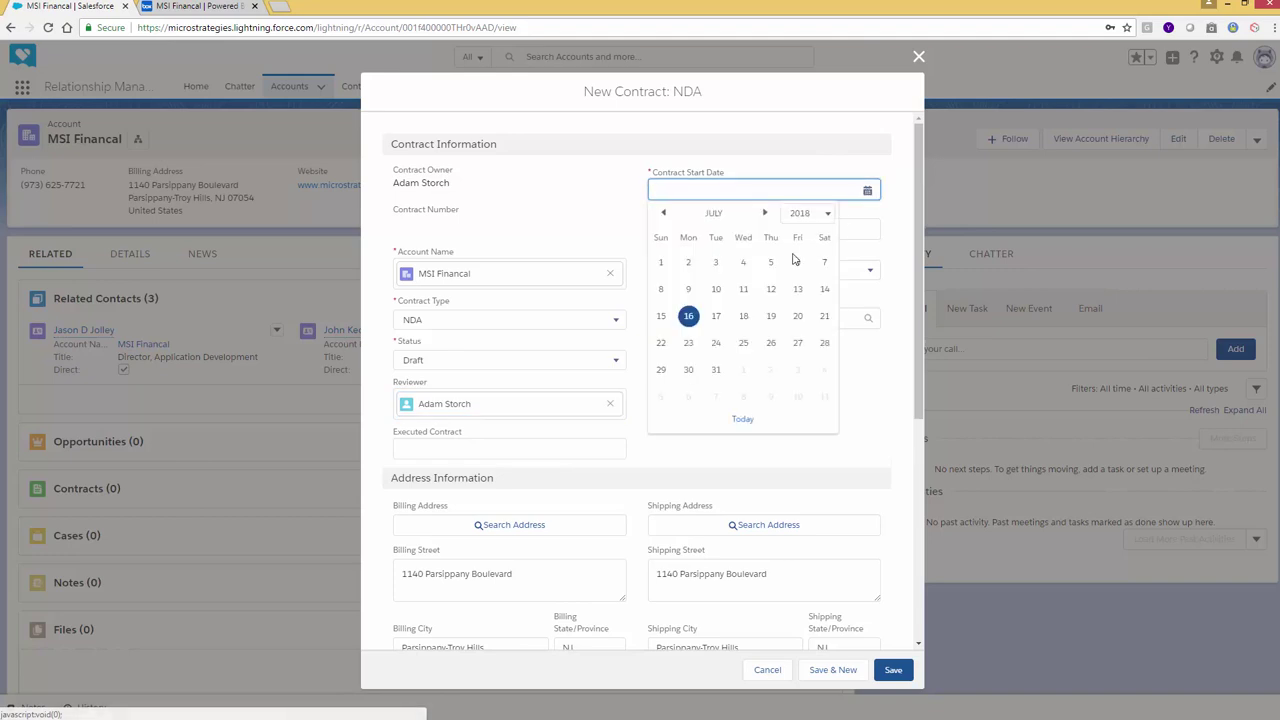
left_click(765, 213)
left_click(743, 264)
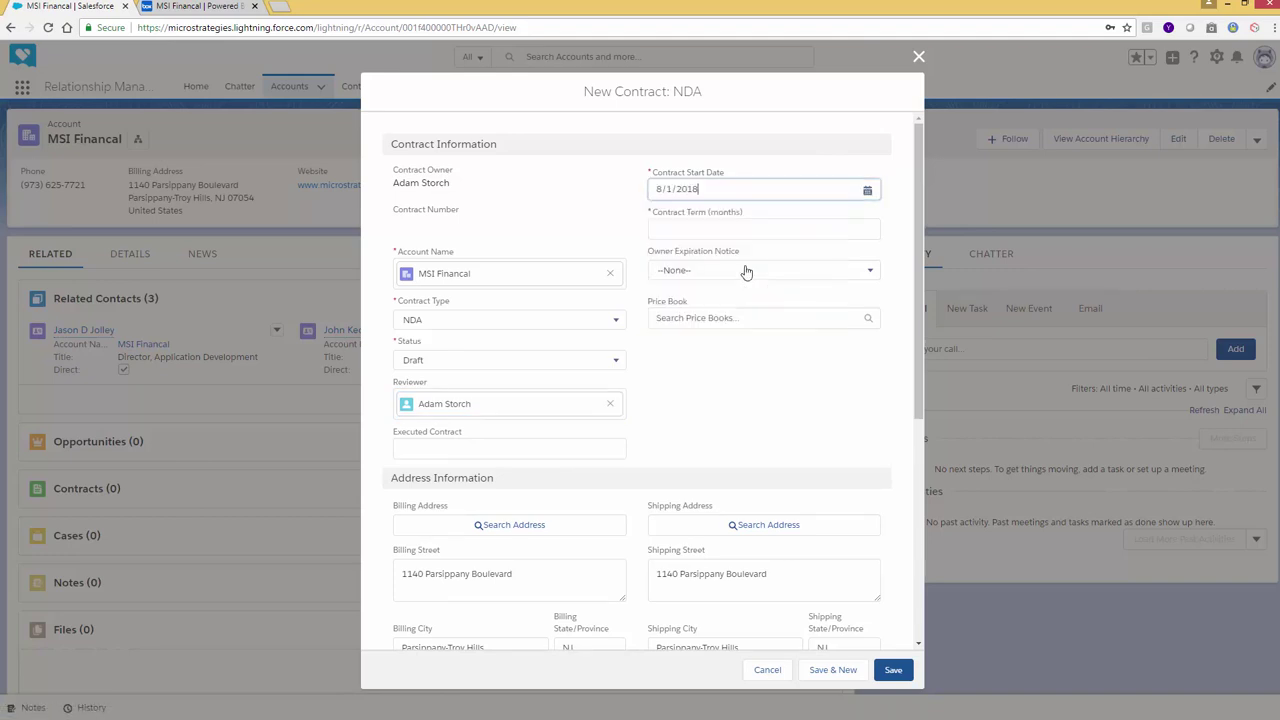
left_click(714, 226)
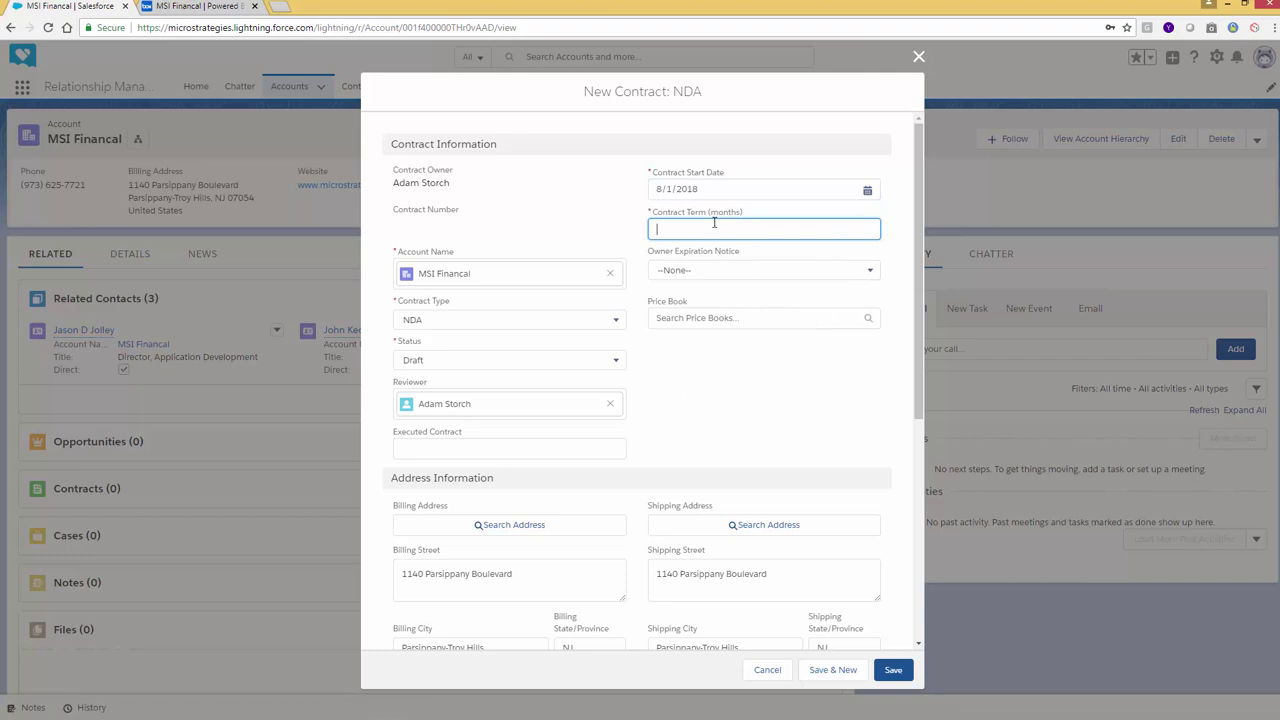
type("12")
left_click(716, 272)
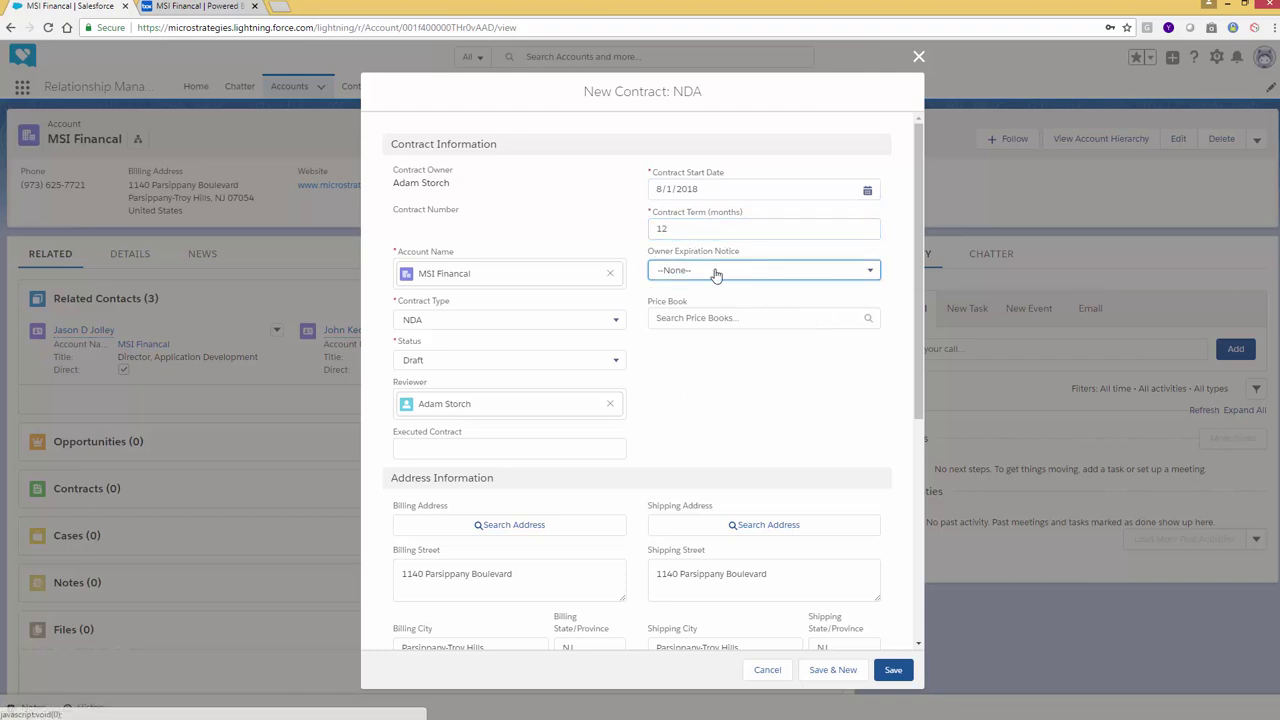
left_click(712, 351)
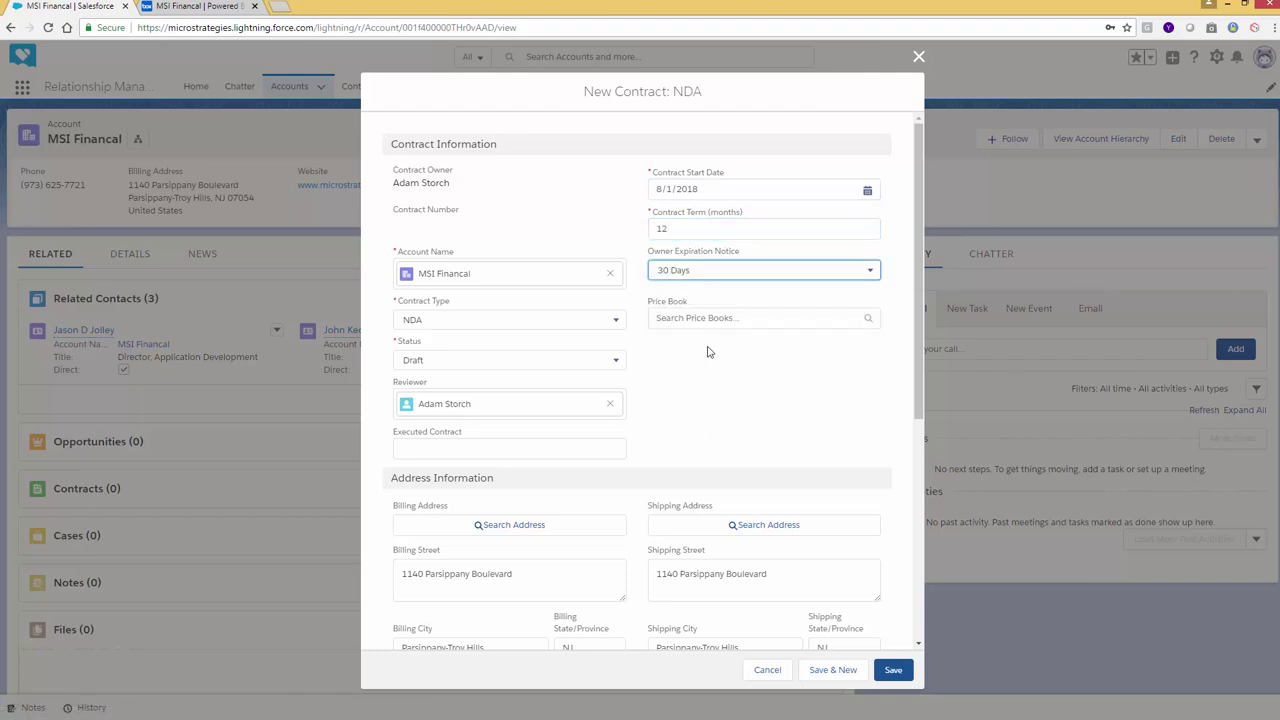
Make the application development director customer signer and the vice president company signer, then save
scroll(705, 402, "down", 3)
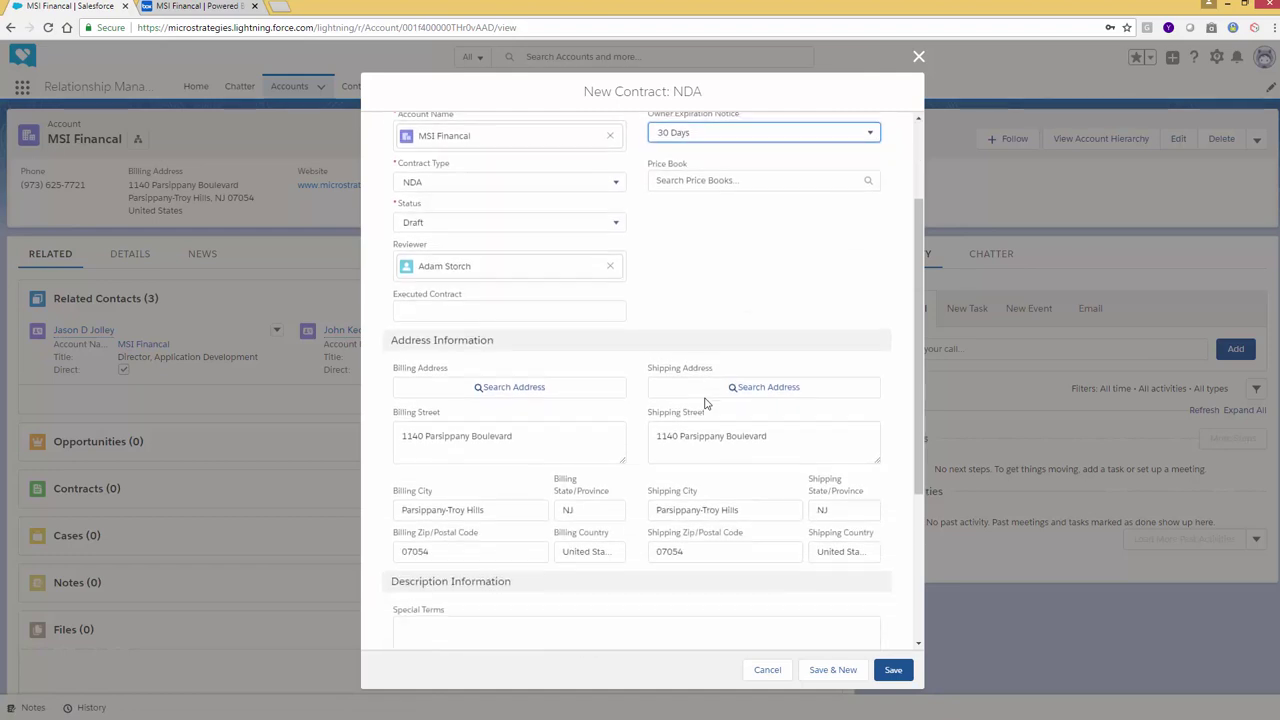
scroll(705, 402, "down", 2)
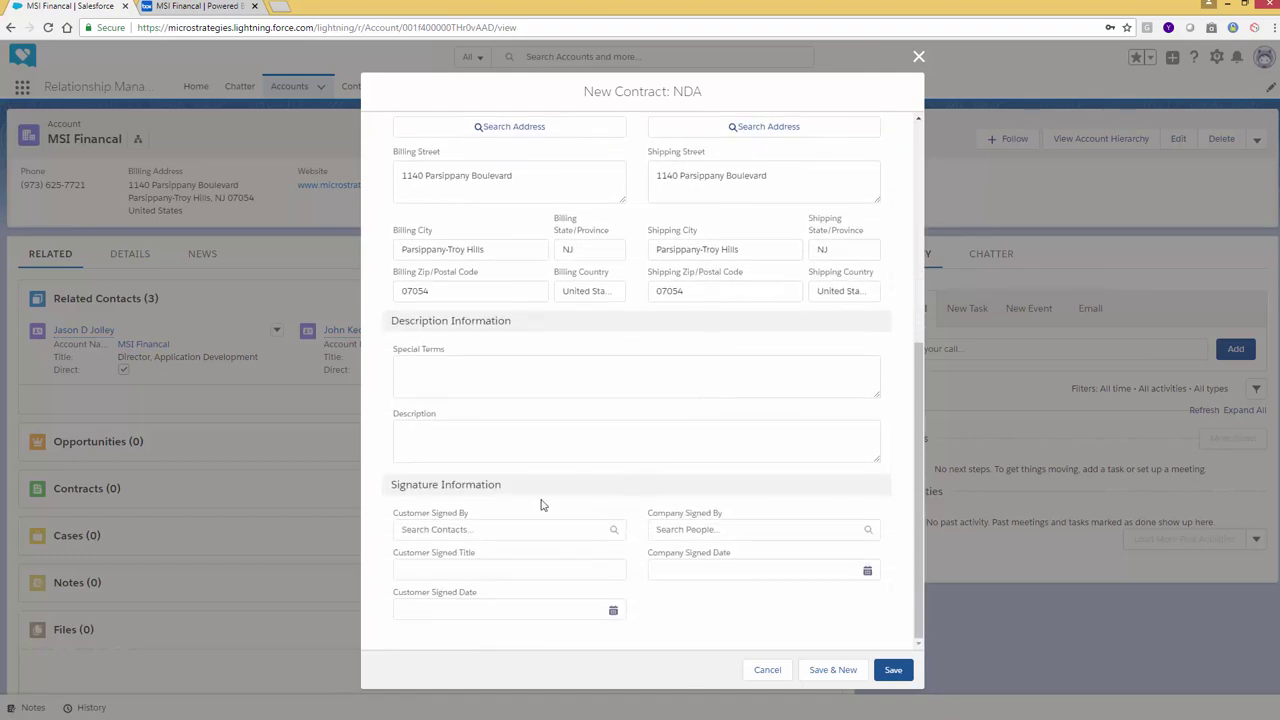
left_click(462, 529)
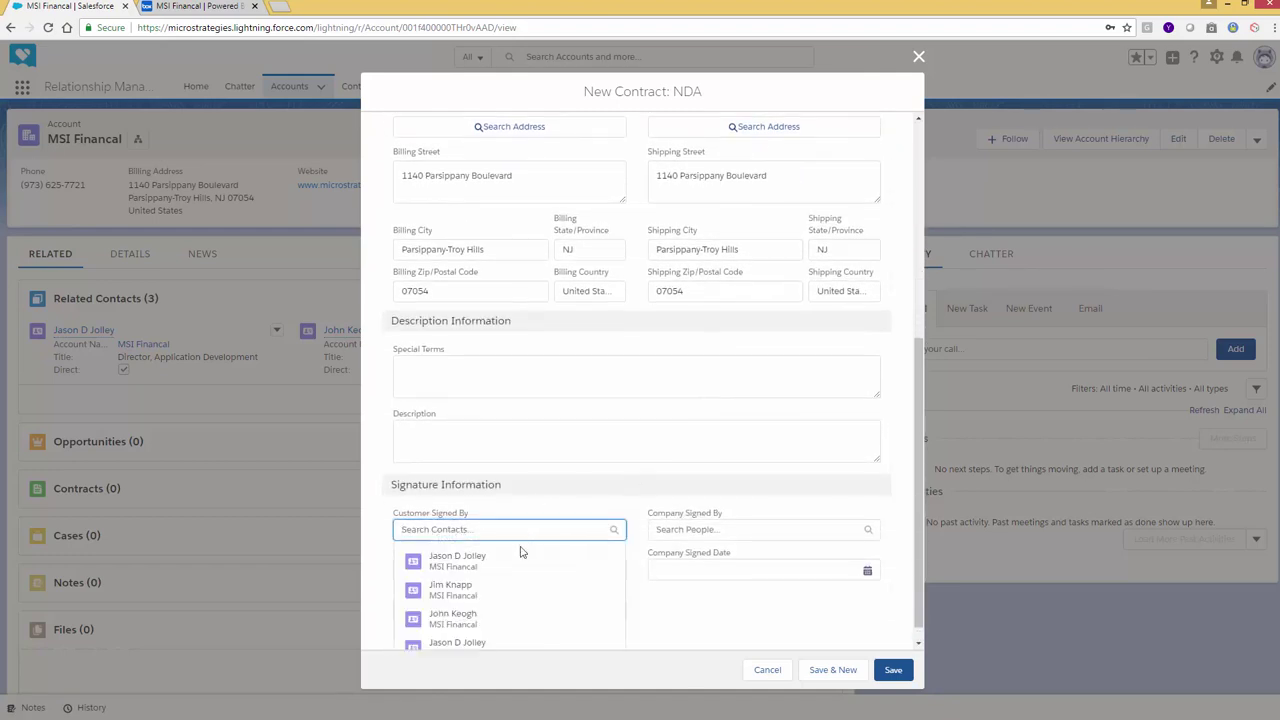
left_click(457, 566)
left_click(693, 531)
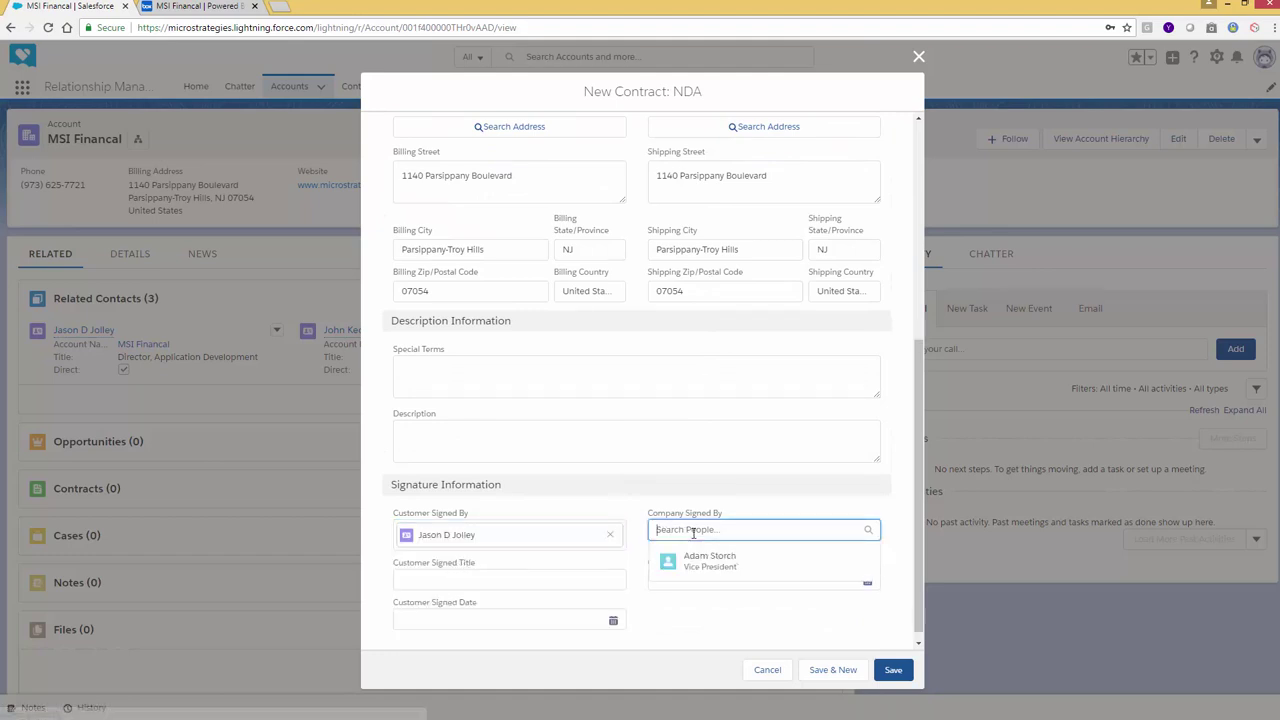
left_click(695, 568)
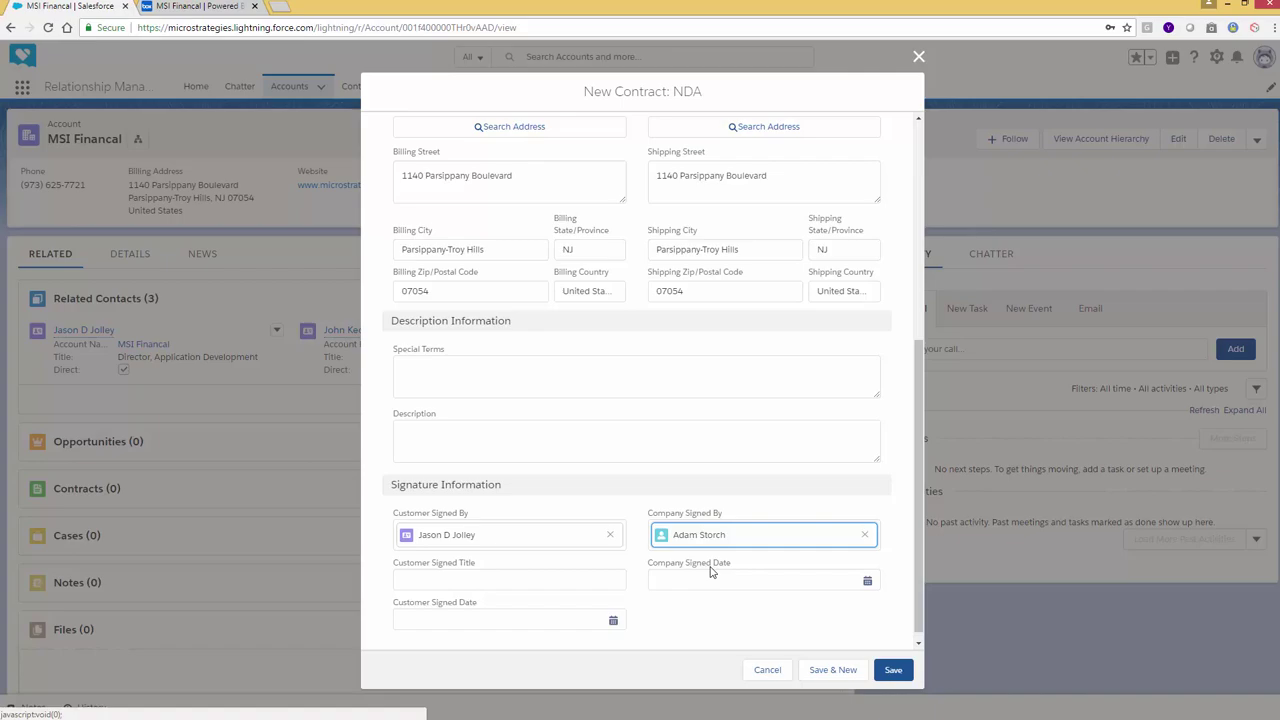
left_click(893, 670)
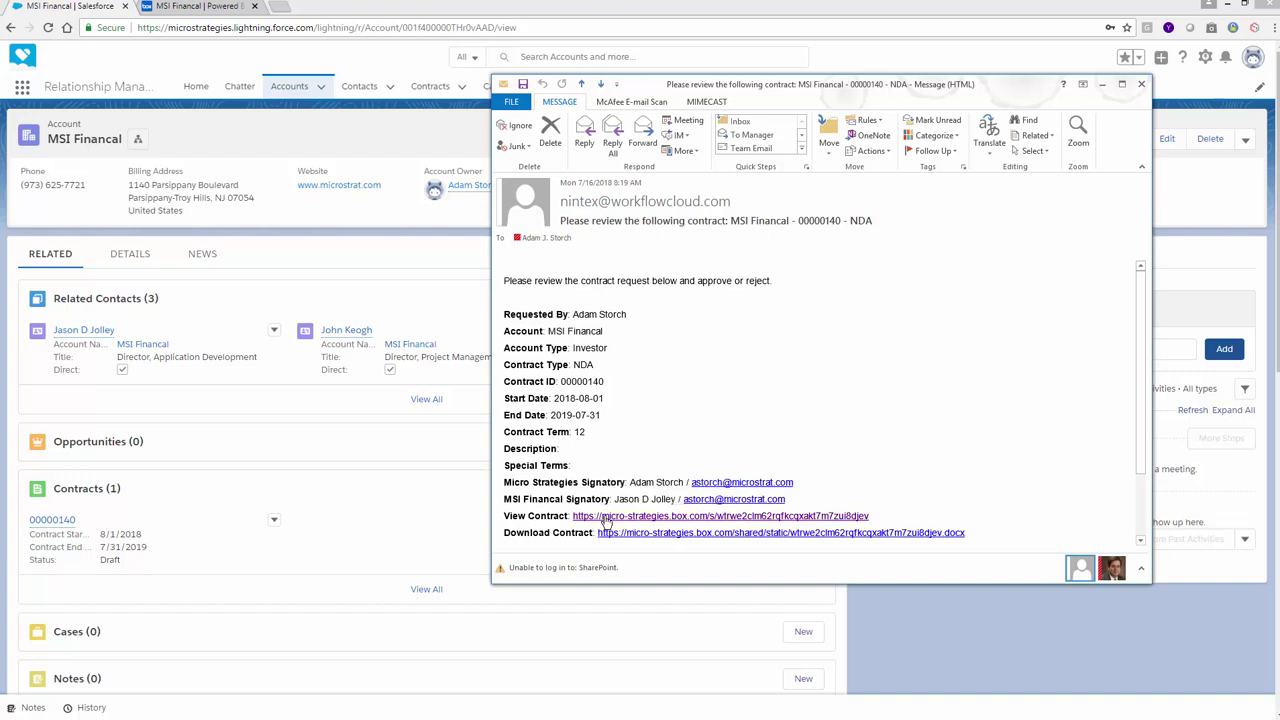
Open MSI Financal - 00000140 - NDA.docx from the e-mail, maximize it, and scroll through all five pages and back up
left_click(605, 518)
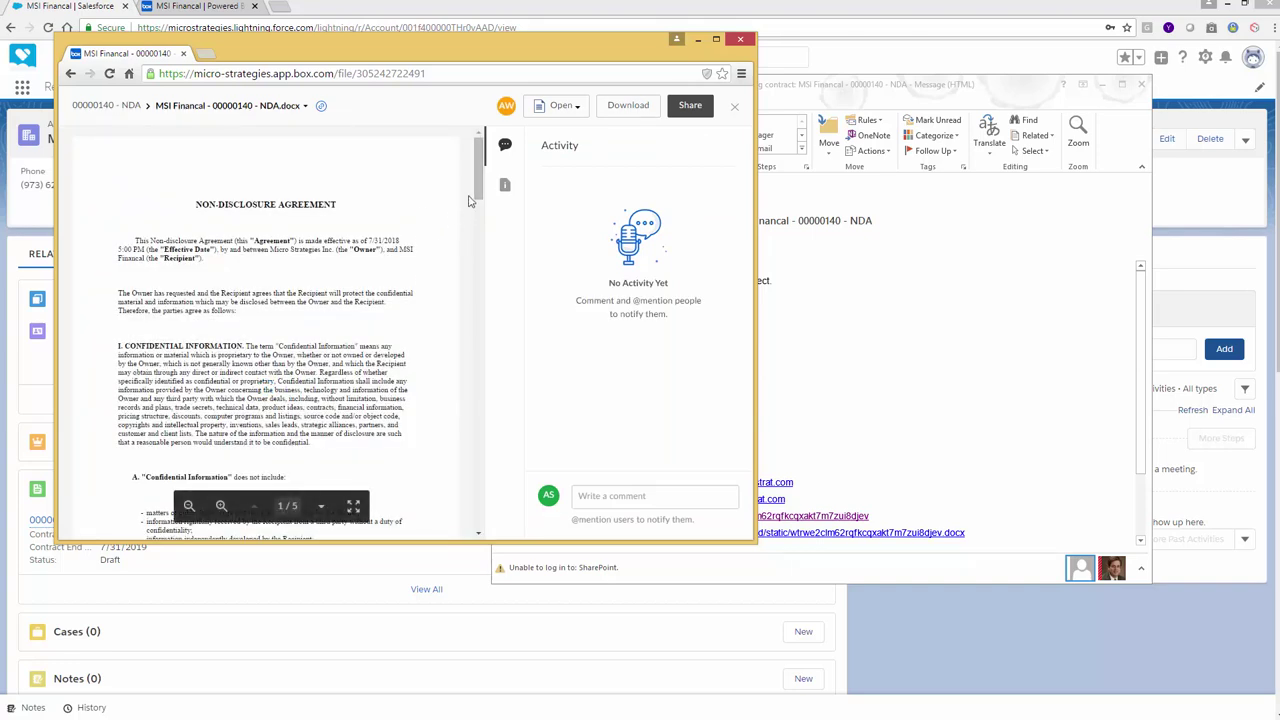
left_click(716, 40)
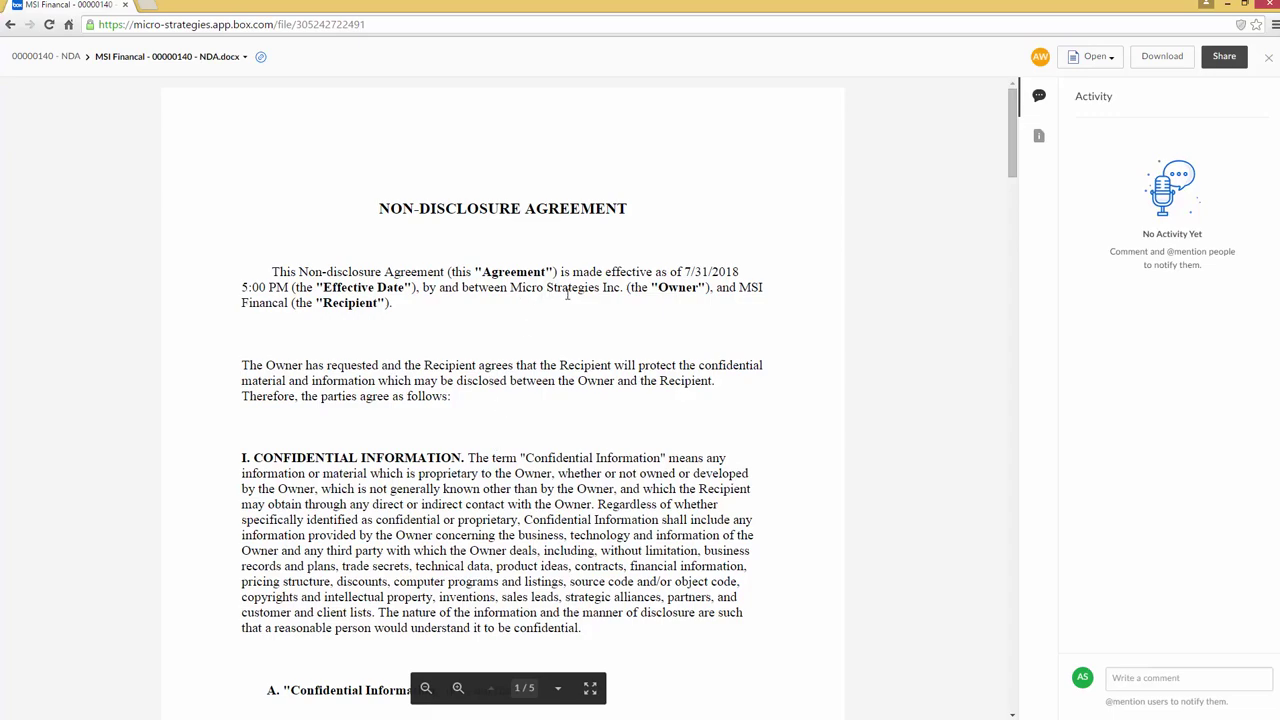
scroll(340, 330, "down", 3)
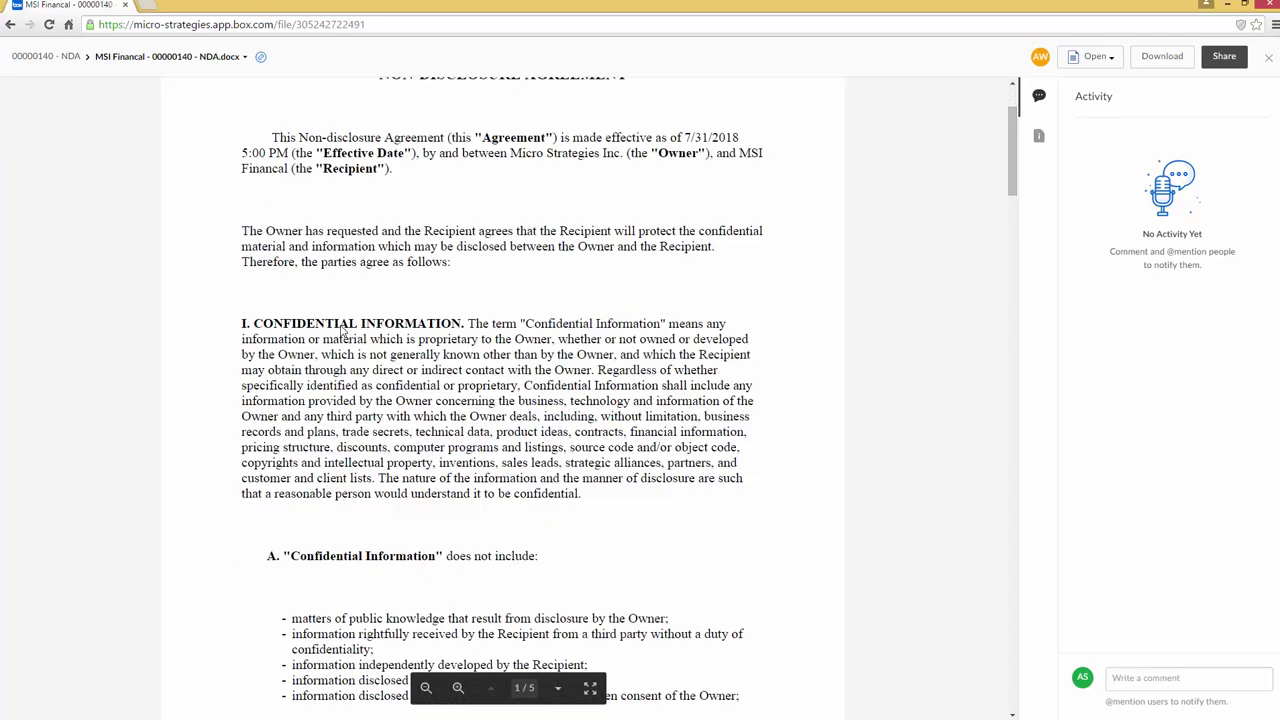
scroll(340, 330, "down", 12)
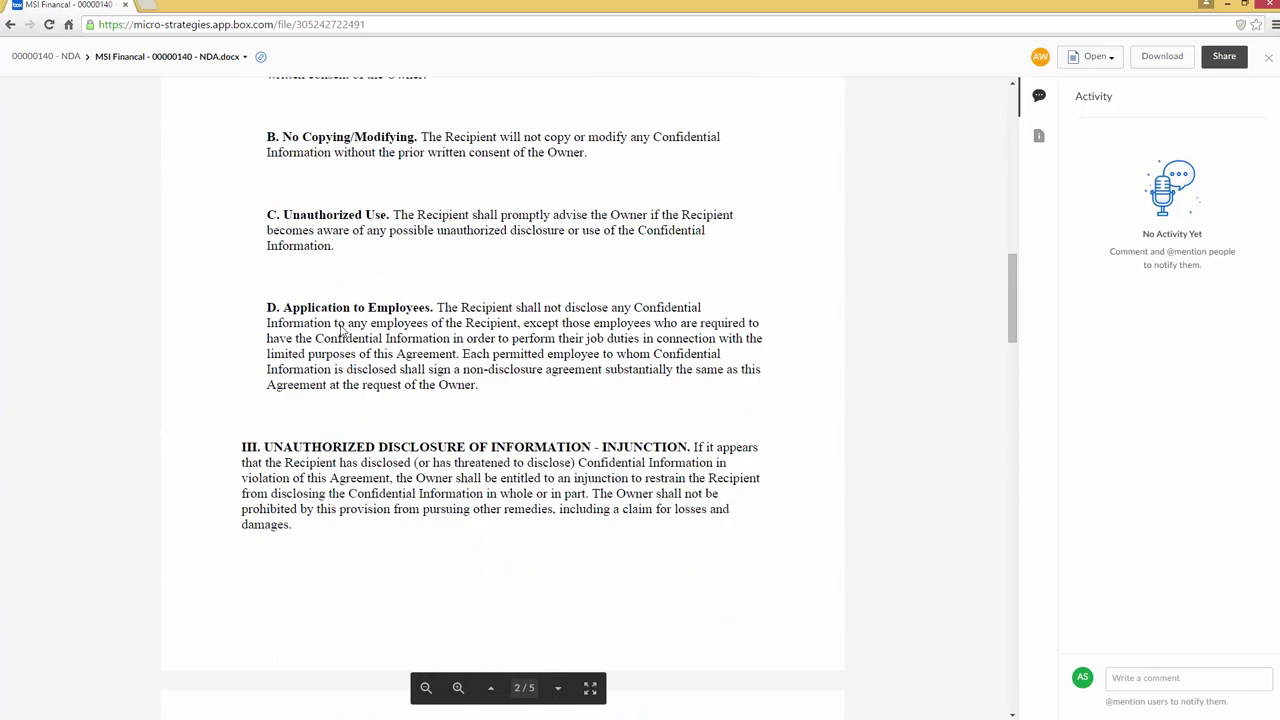
scroll(340, 330, "down", 15)
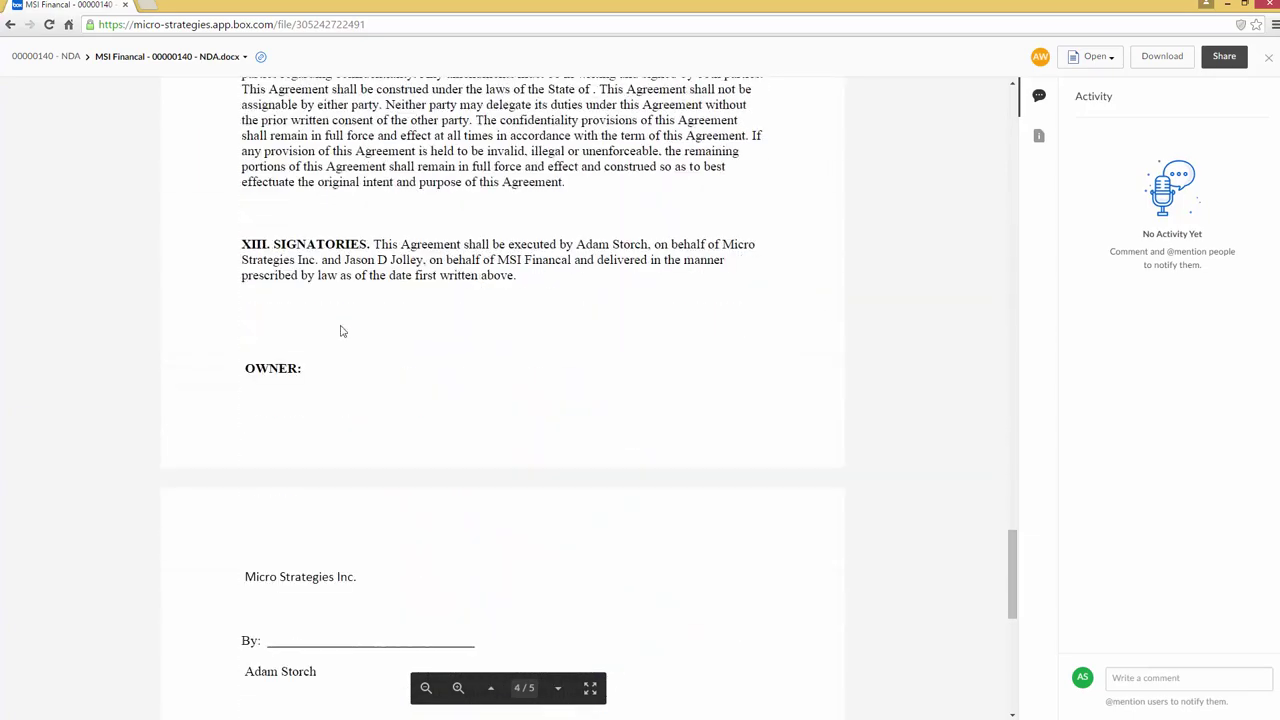
scroll(340, 330, "down", 1)
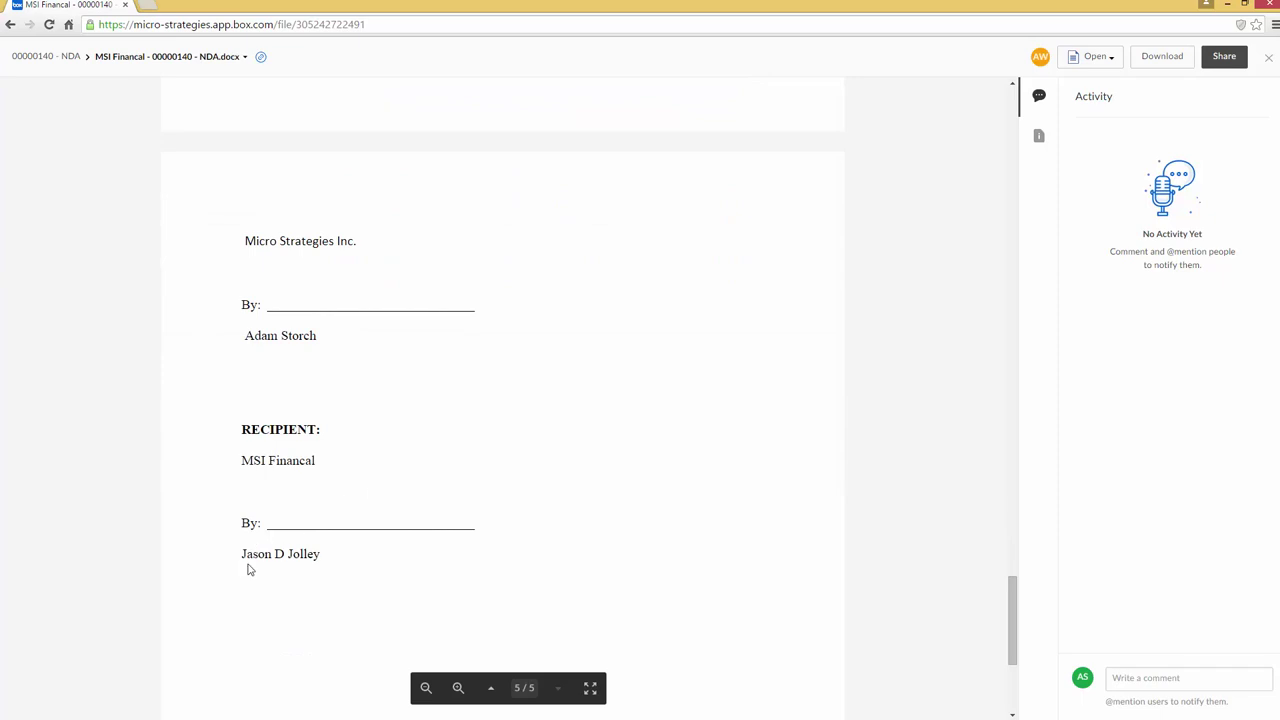
scroll(335, 552, "up", 20)
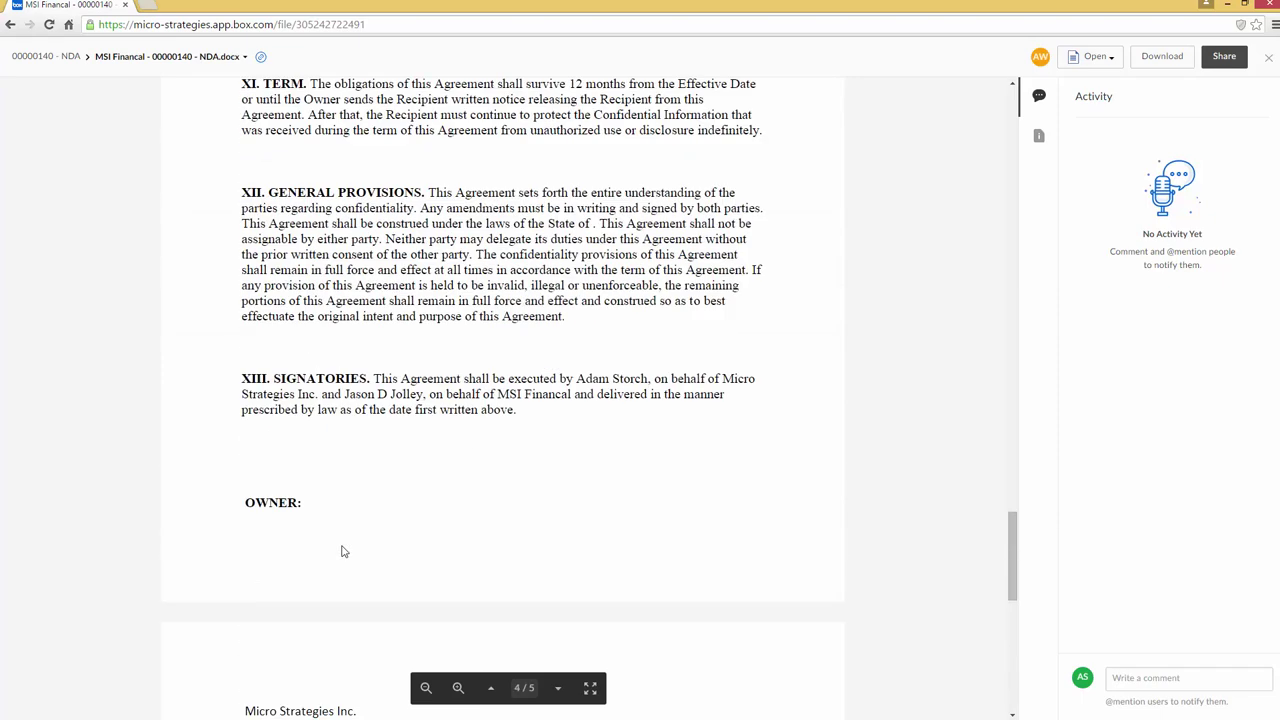
scroll(342, 546, "up", 15)
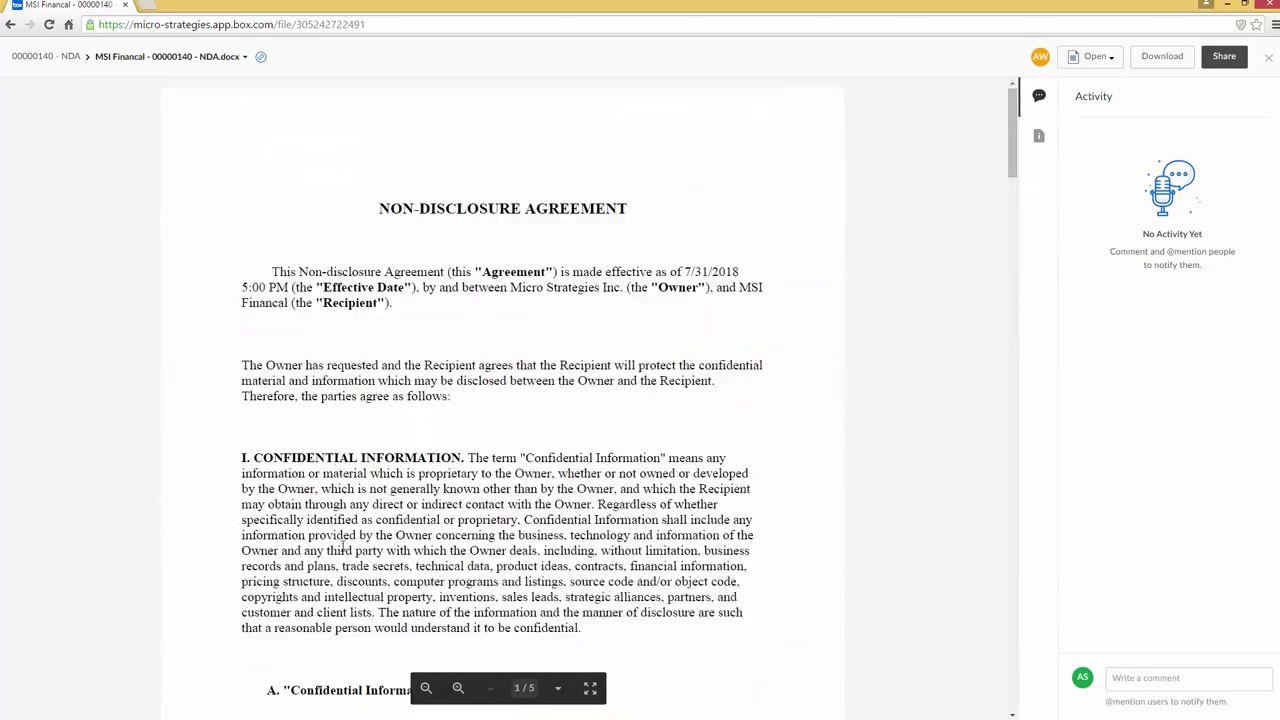
left_click(1039, 136)
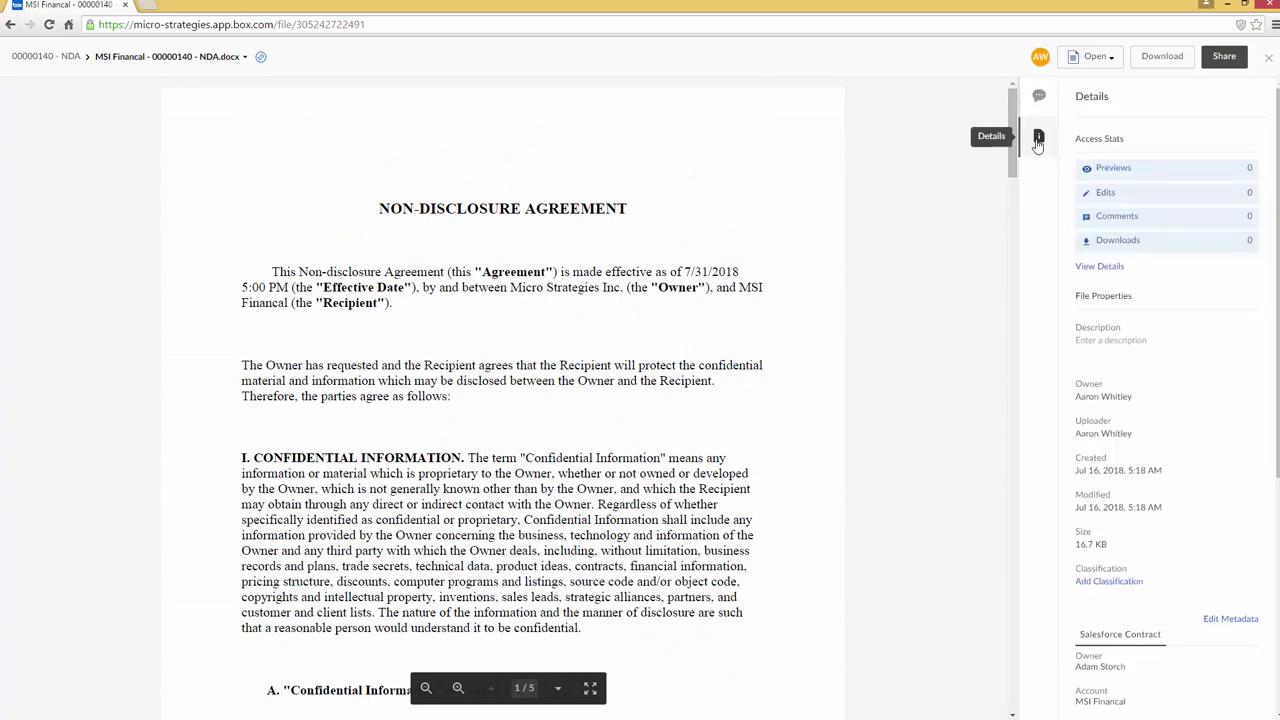
scroll(1126, 316, "down", 4)
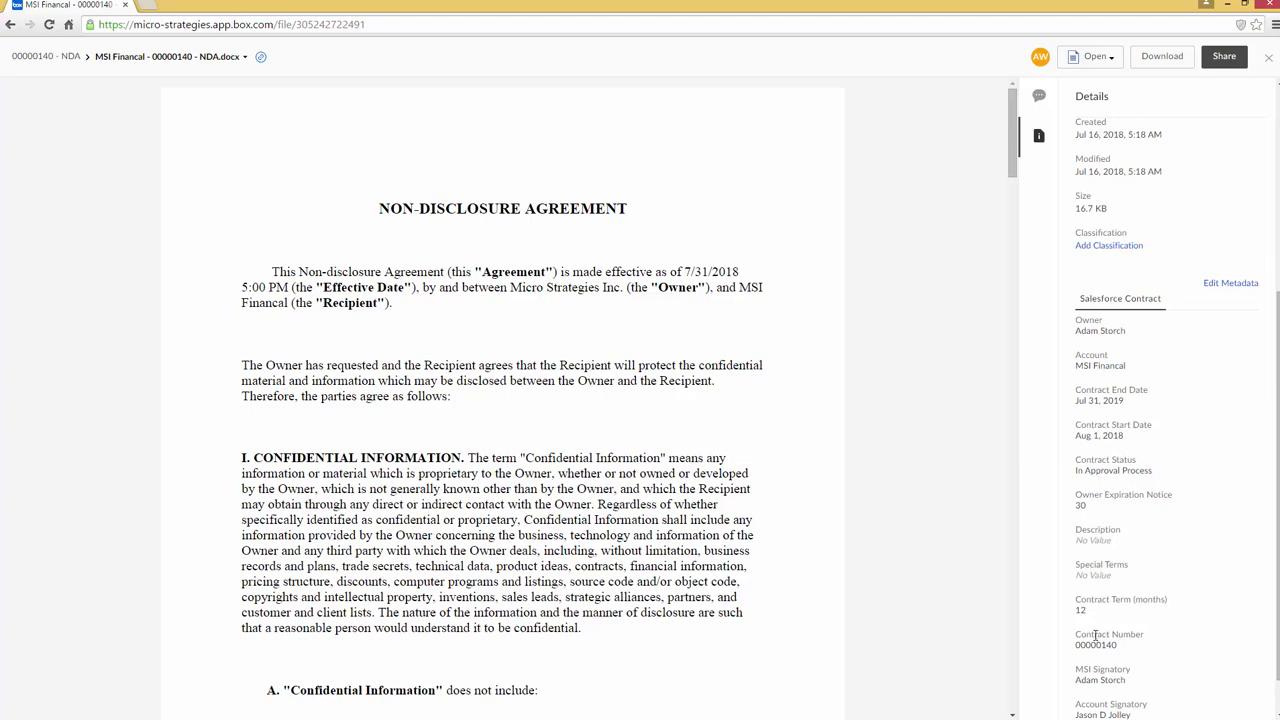
scroll(1095, 636, "down", 1)
scroll(1095, 636, "up", 5)
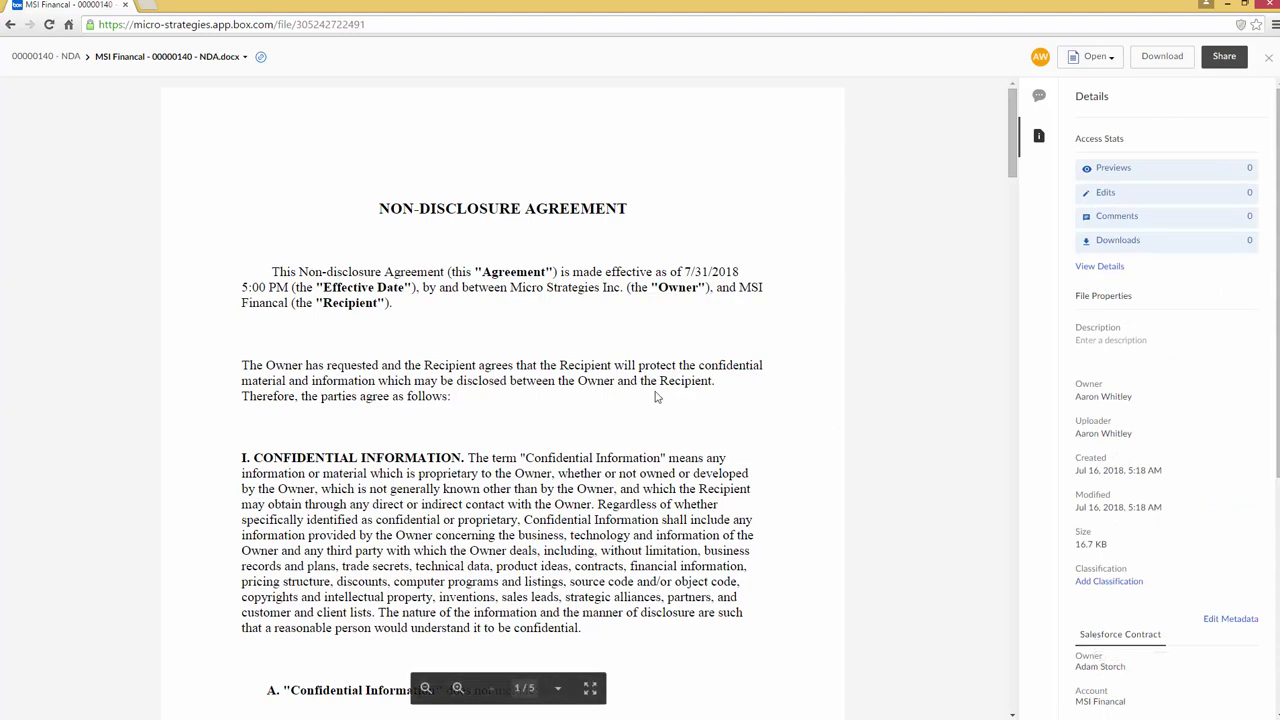
Reply all to the NDA review request with 'approve' and send it
key("alt+Tab")
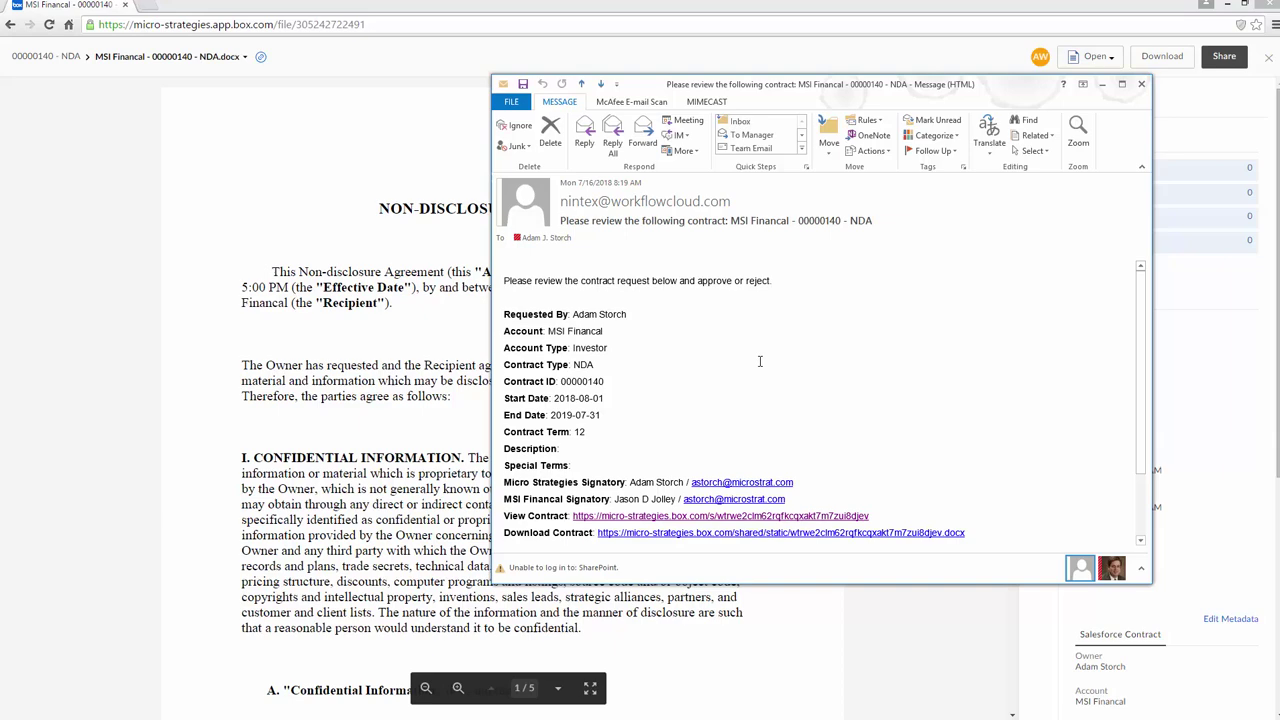
scroll(646, 374, "down", 2)
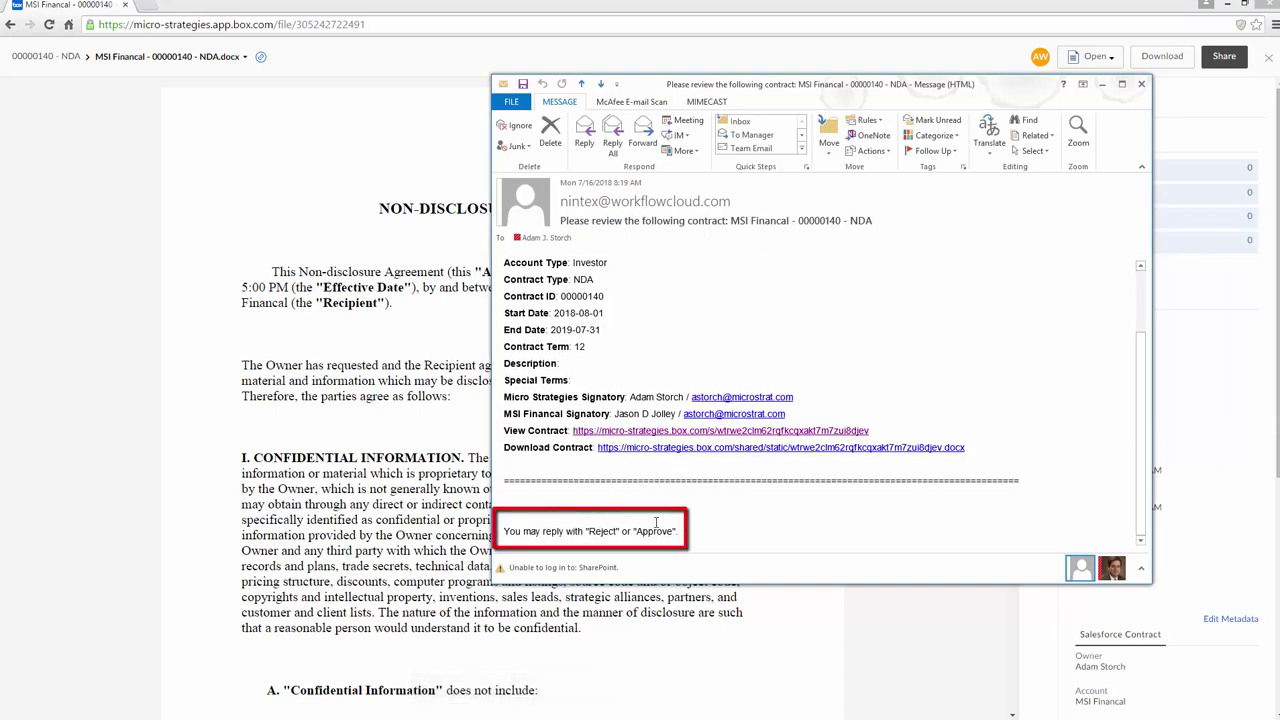
scroll(655, 520, "up", 2)
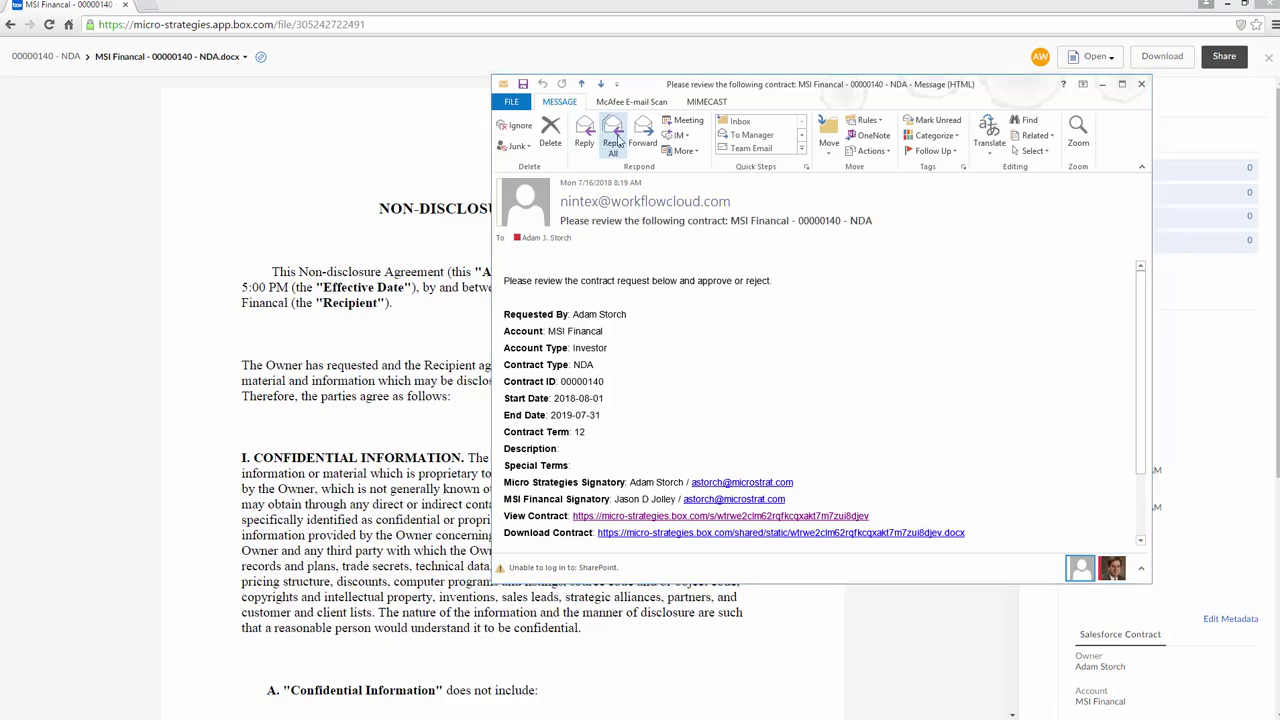
left_click(614, 141)
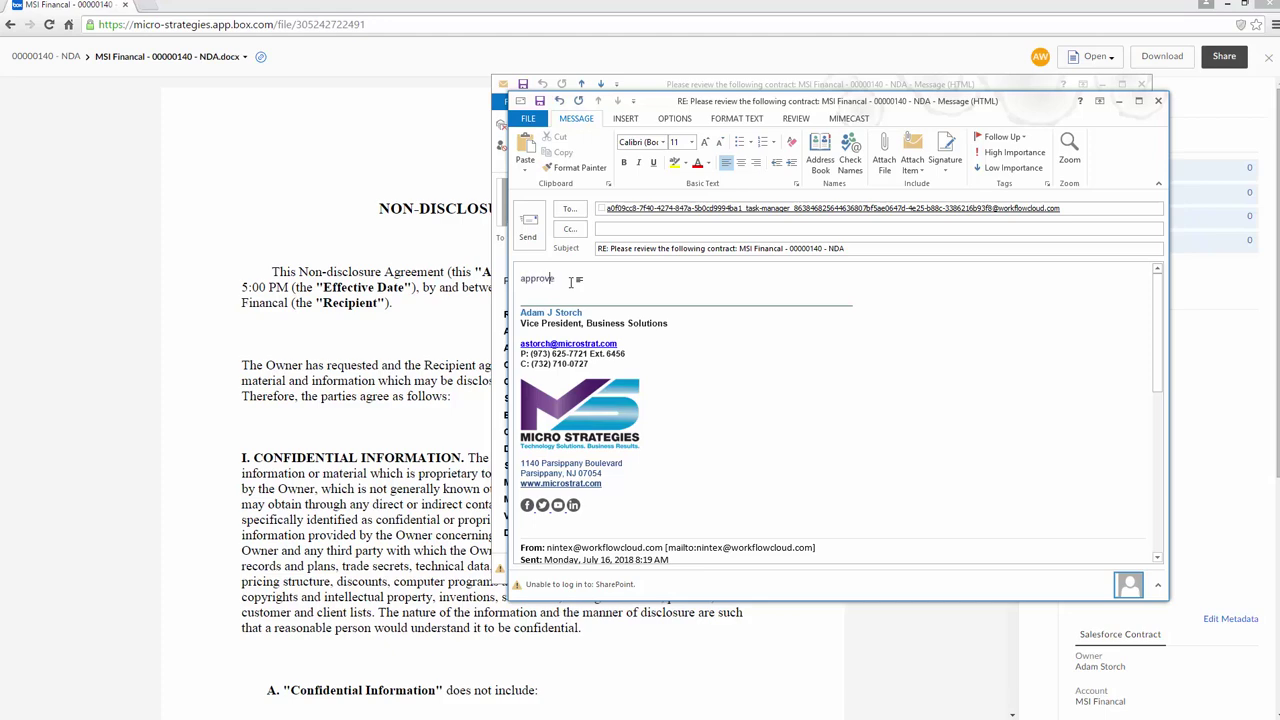
type("approve")
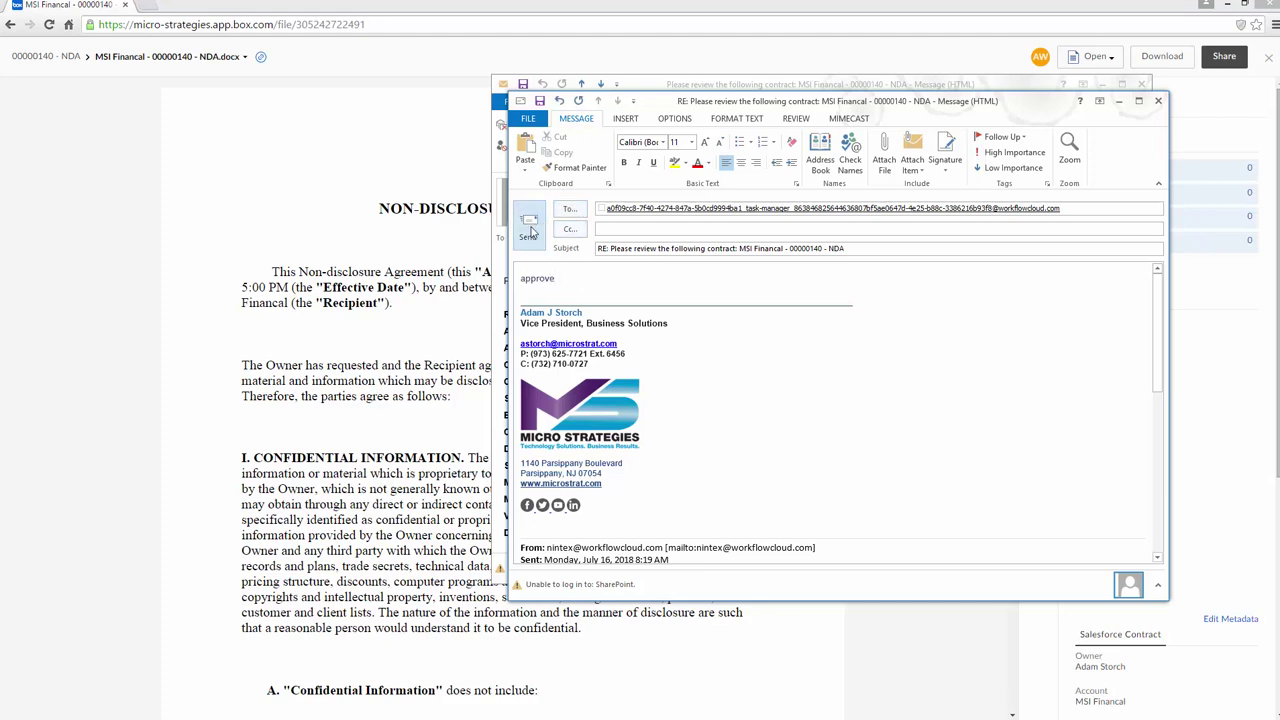
left_click(529, 226)
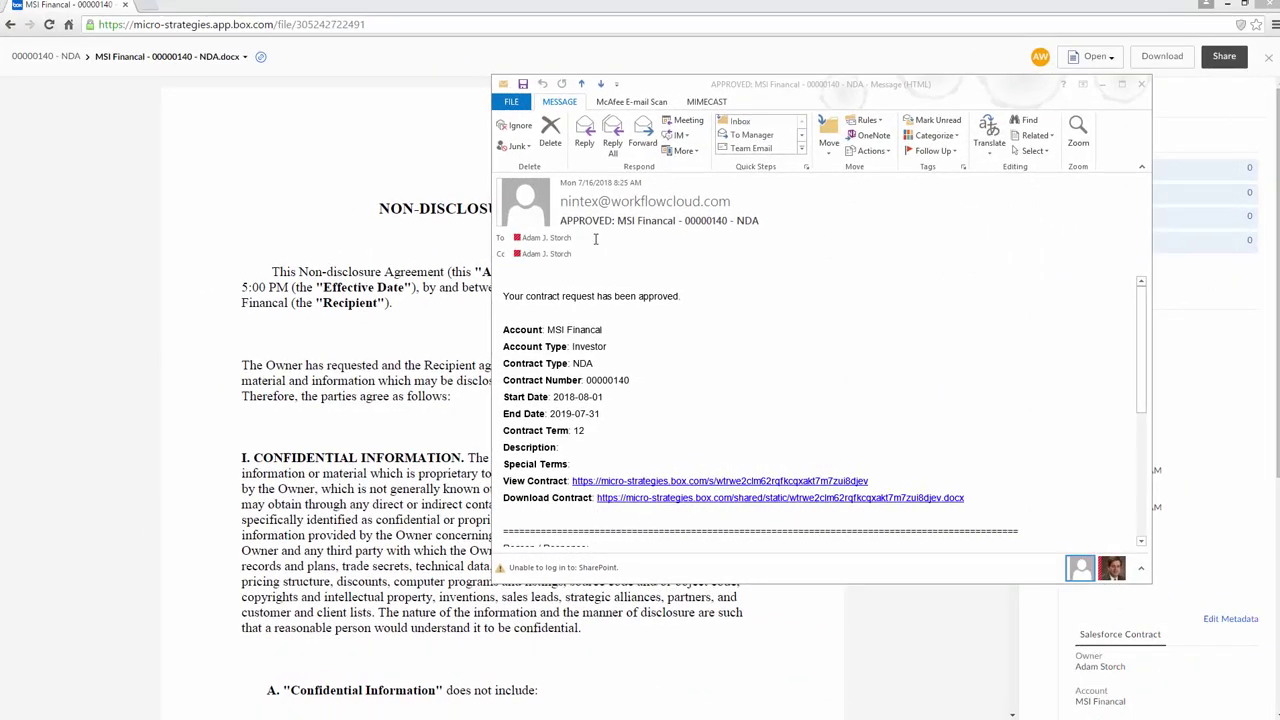
Bring the MSI Financal NDA contract-approved notice e-mail to the front
left_click(563, 220)
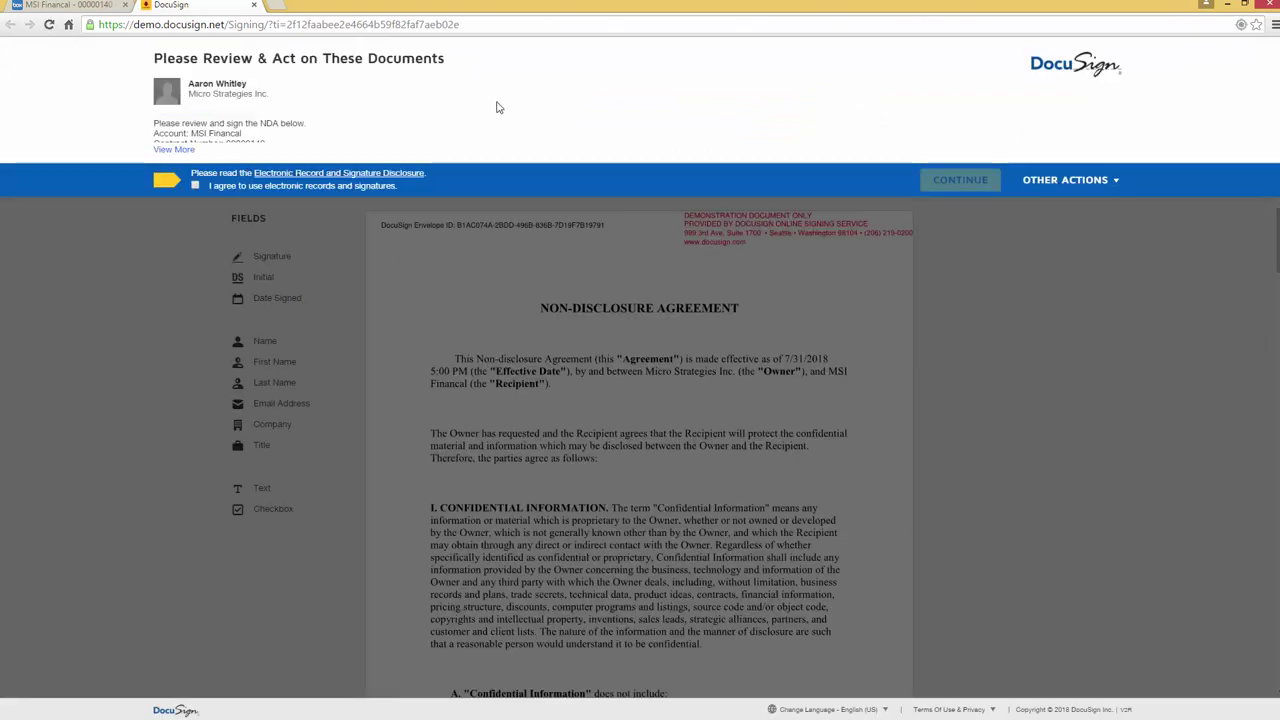
Agree to electronic records and signatures, continue to the NDA, and dismiss the tip
left_click(195, 186)
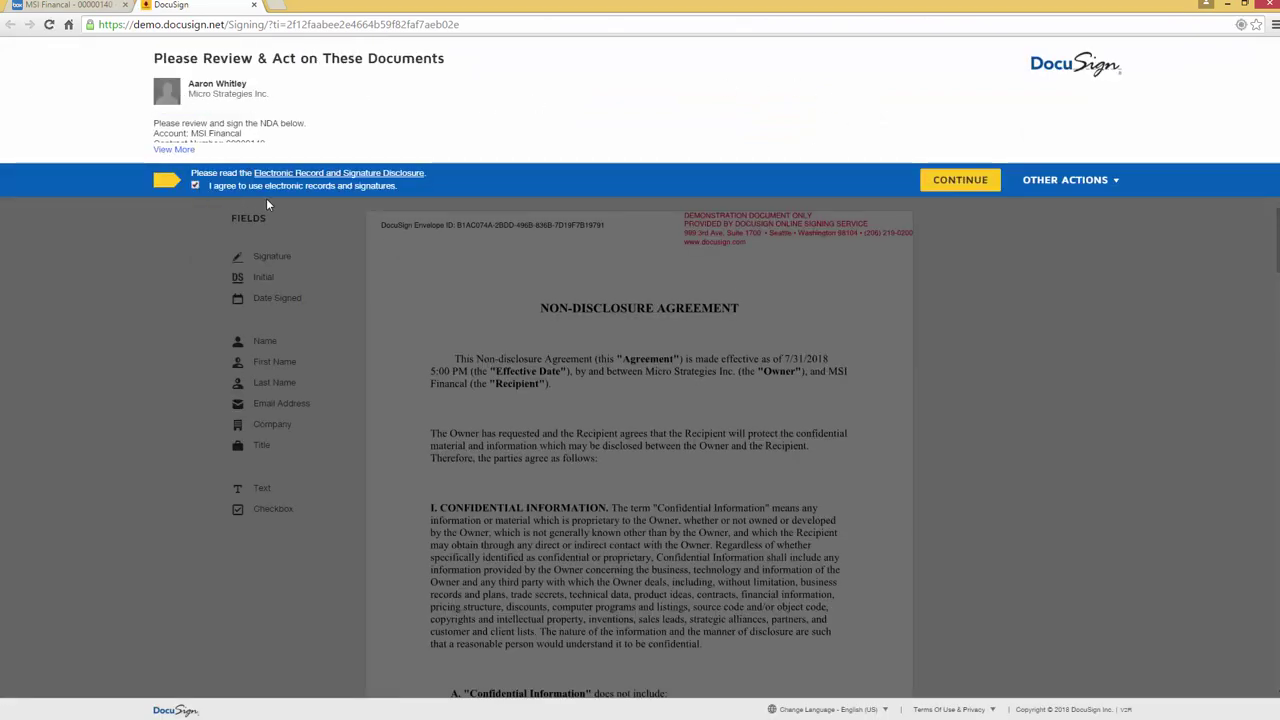
left_click(958, 183)
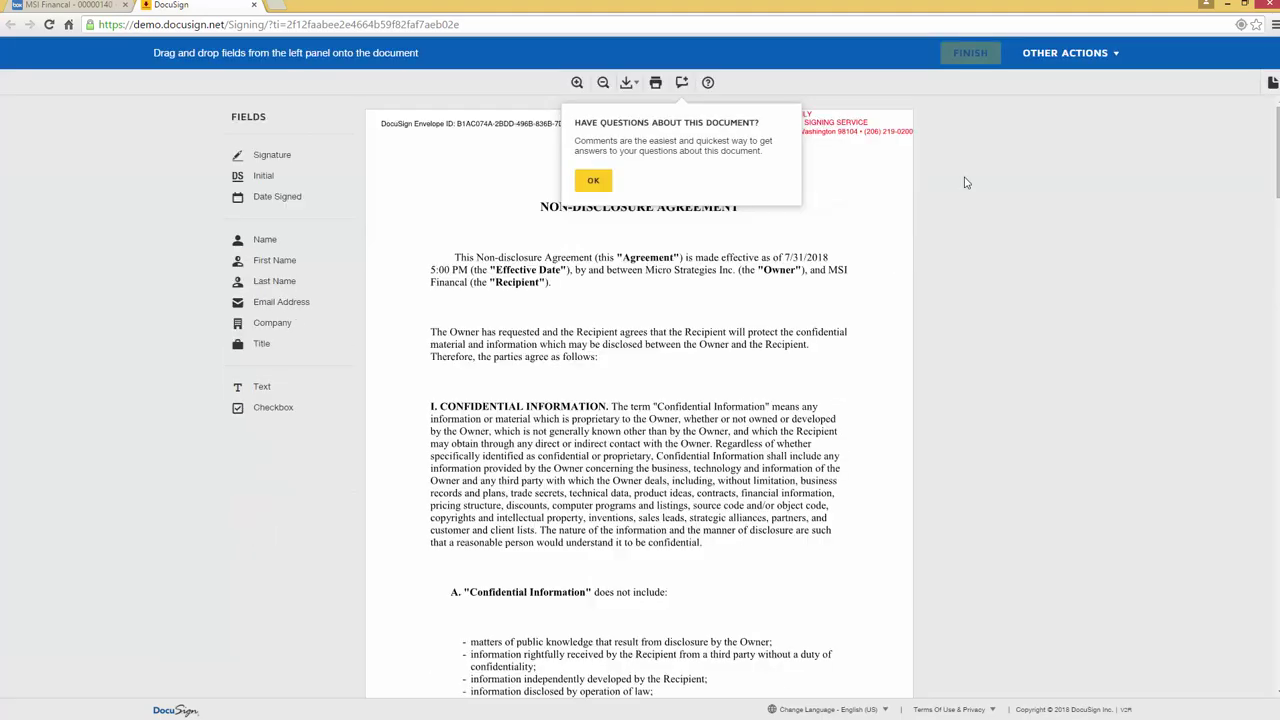
left_click(592, 181)
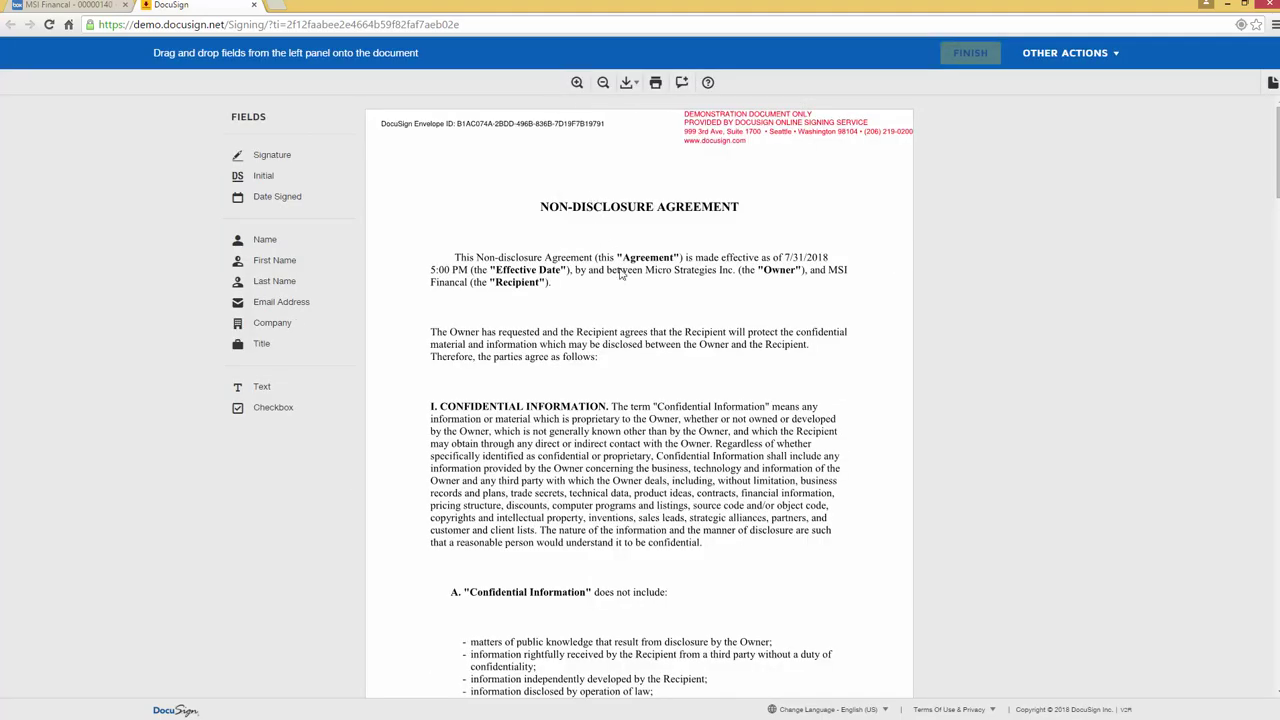
Place and adopt a signature on the Micro Strategies Inc. By line, then finish signing
scroll(622, 272, "down", 4)
scroll(622, 272, "down", 15)
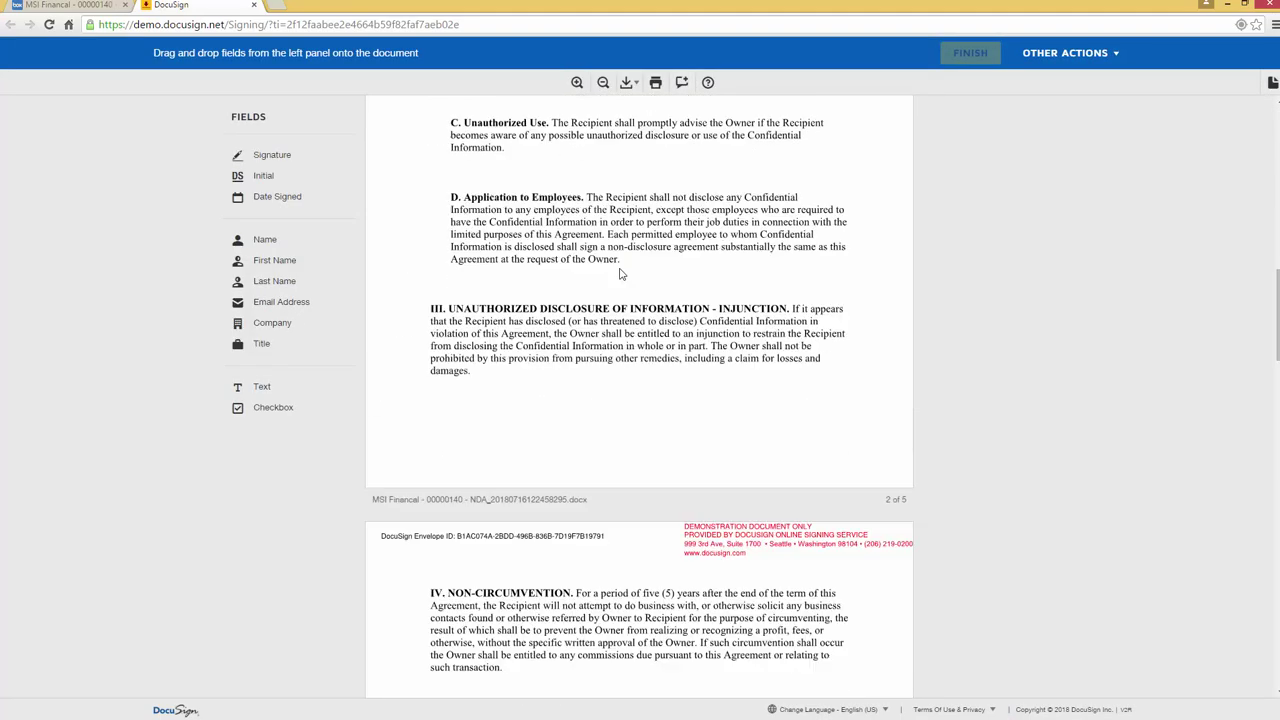
scroll(620, 272, "down", 8)
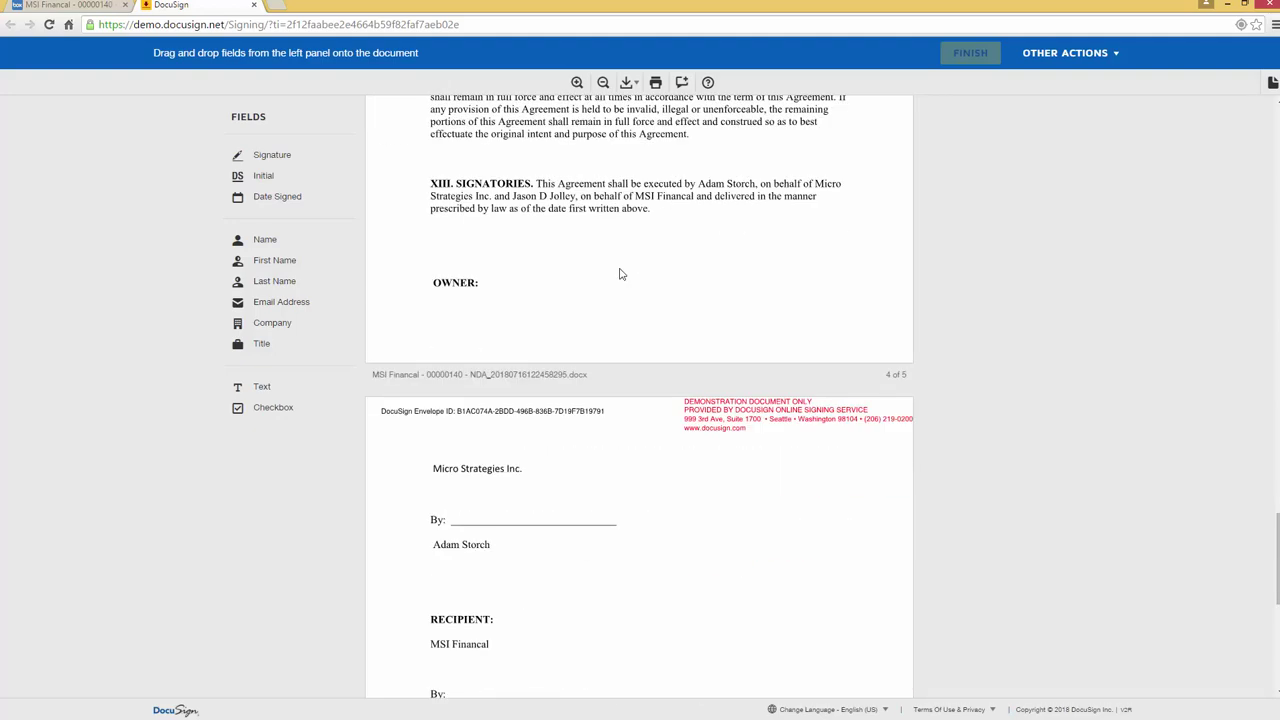
scroll(620, 273, "down", 1)
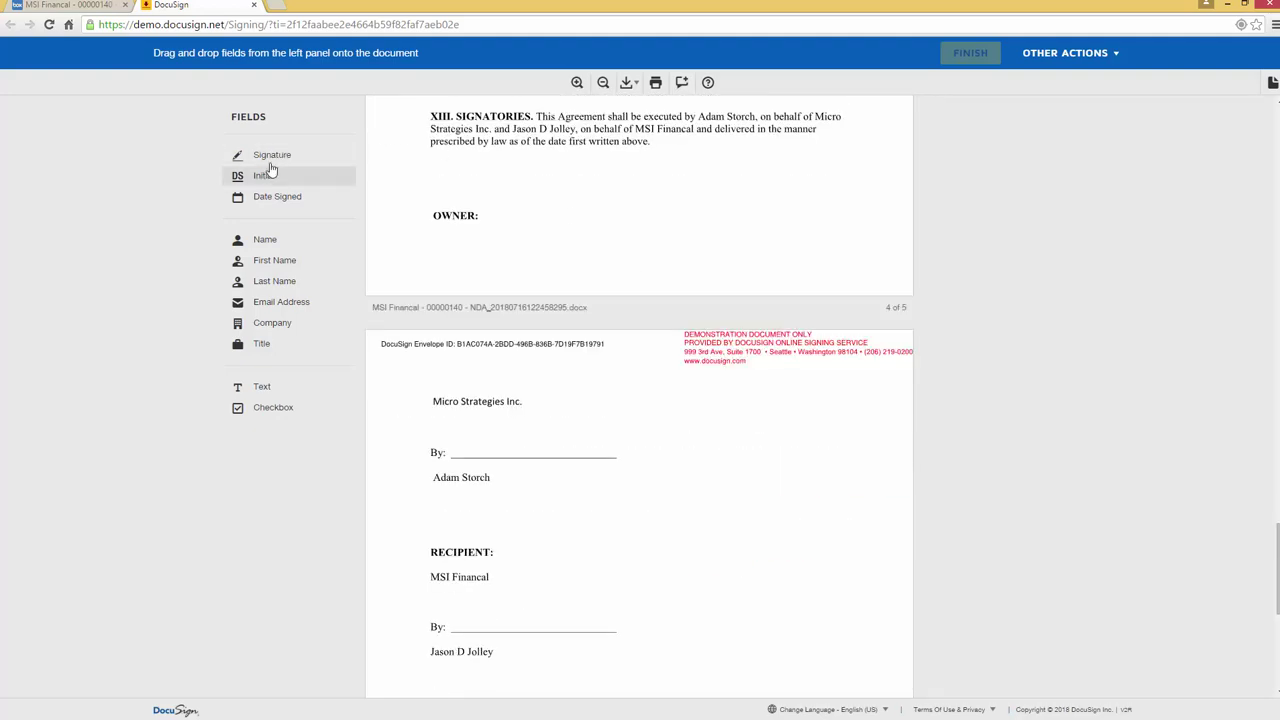
mouse_move(268, 157)
left_mouse_down()
mouse_move(318, 195)
mouse_move(478, 425)
left_mouse_up()
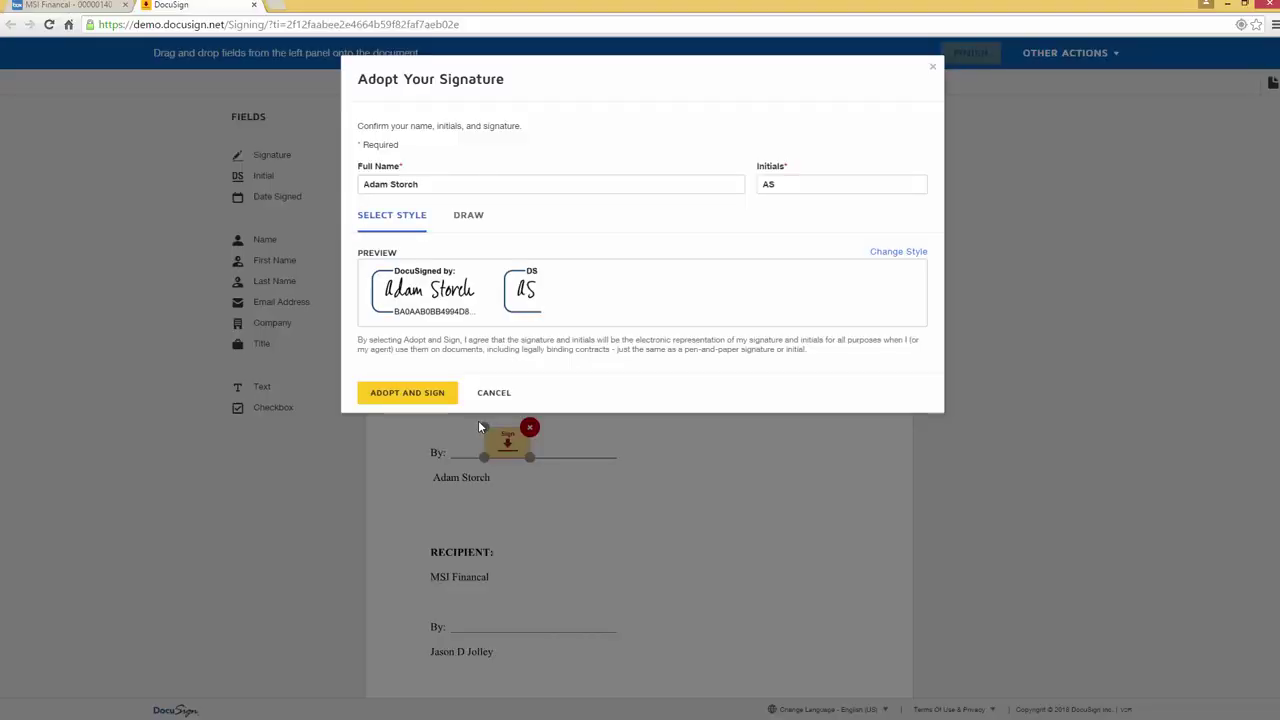
left_click(413, 393)
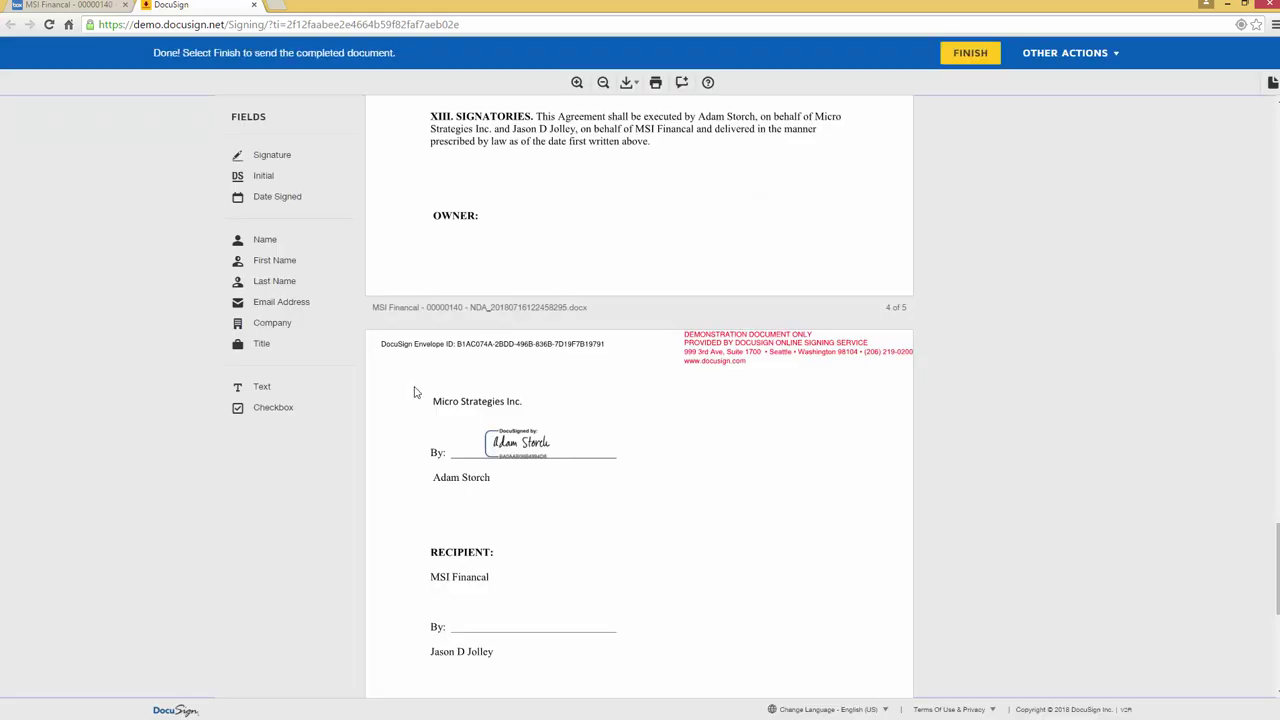
left_click(970, 54)
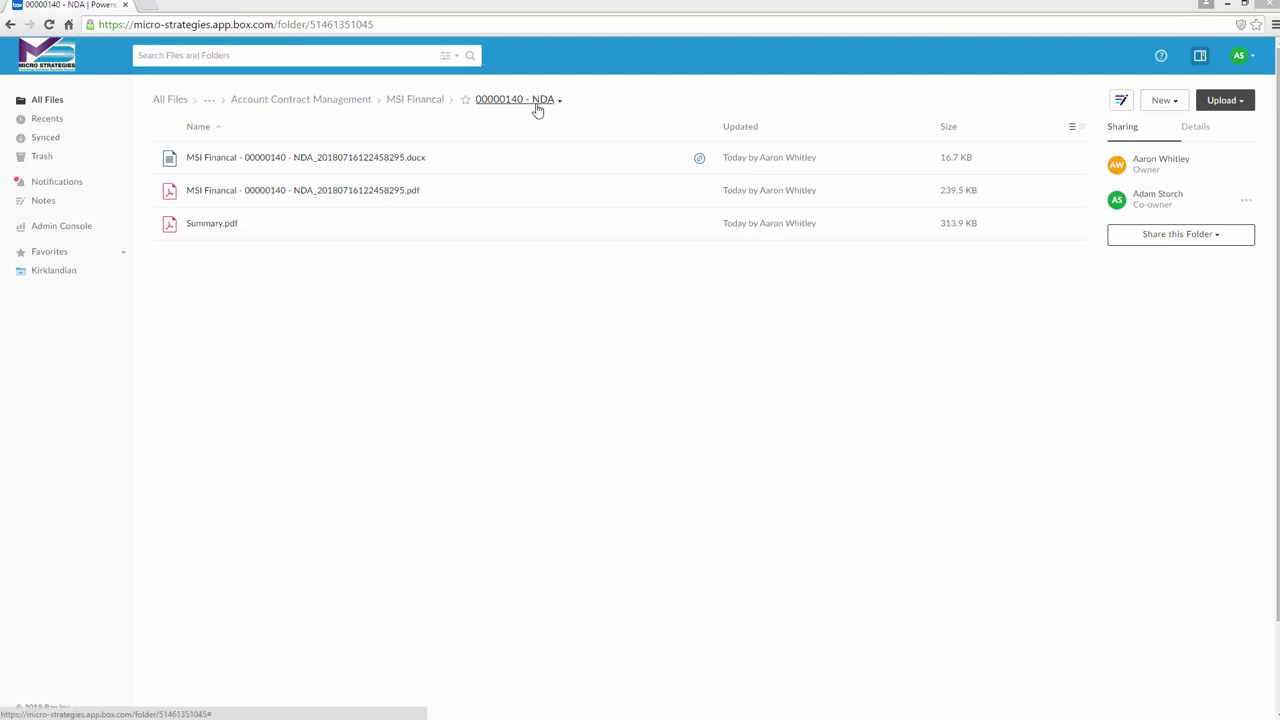
Confirm the NDA .docx shows Contract Status Activated in its details, then return to the 00000140 - NDA folder
left_click(392, 157)
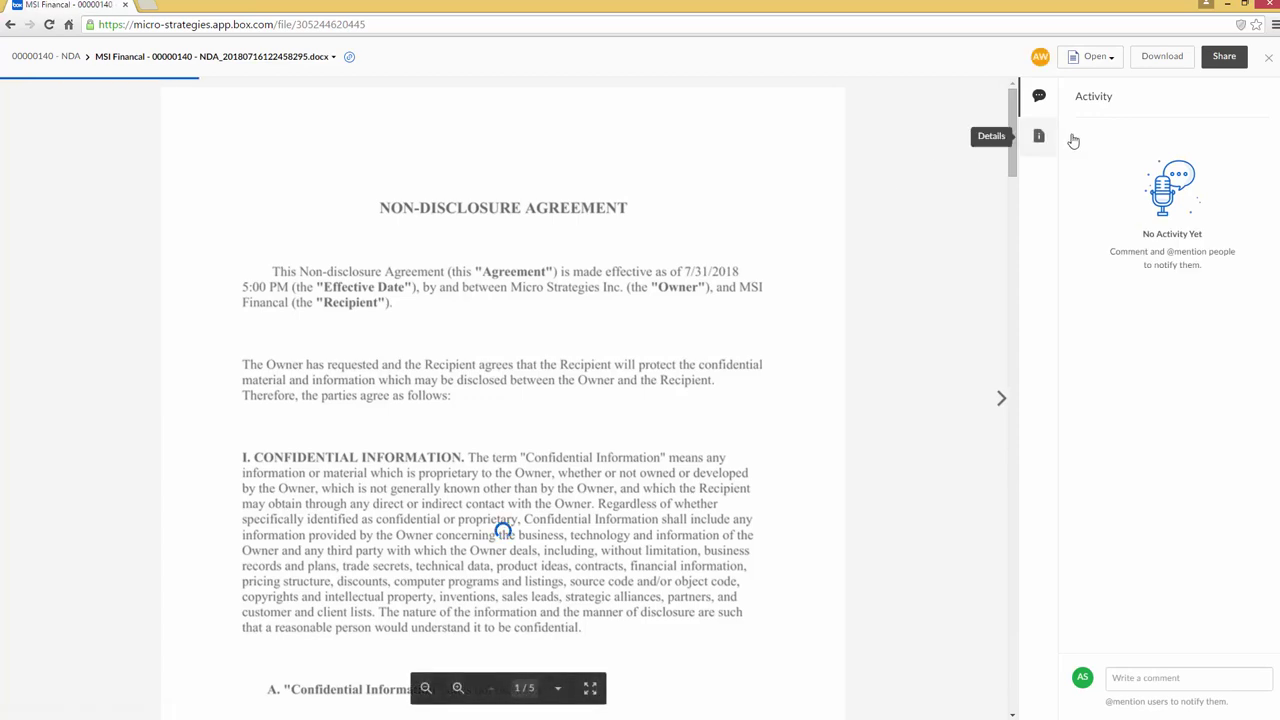
left_click(1039, 135)
scroll(1127, 421, "down", 4)
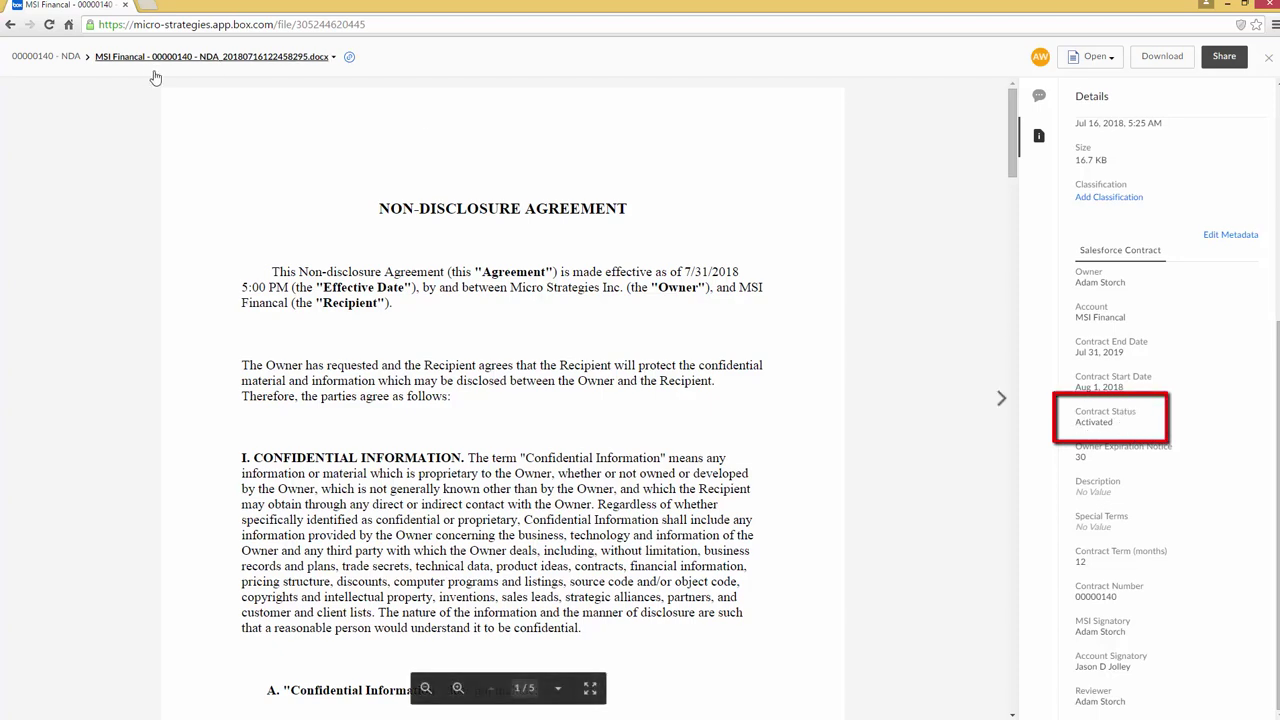
left_click(45, 57)
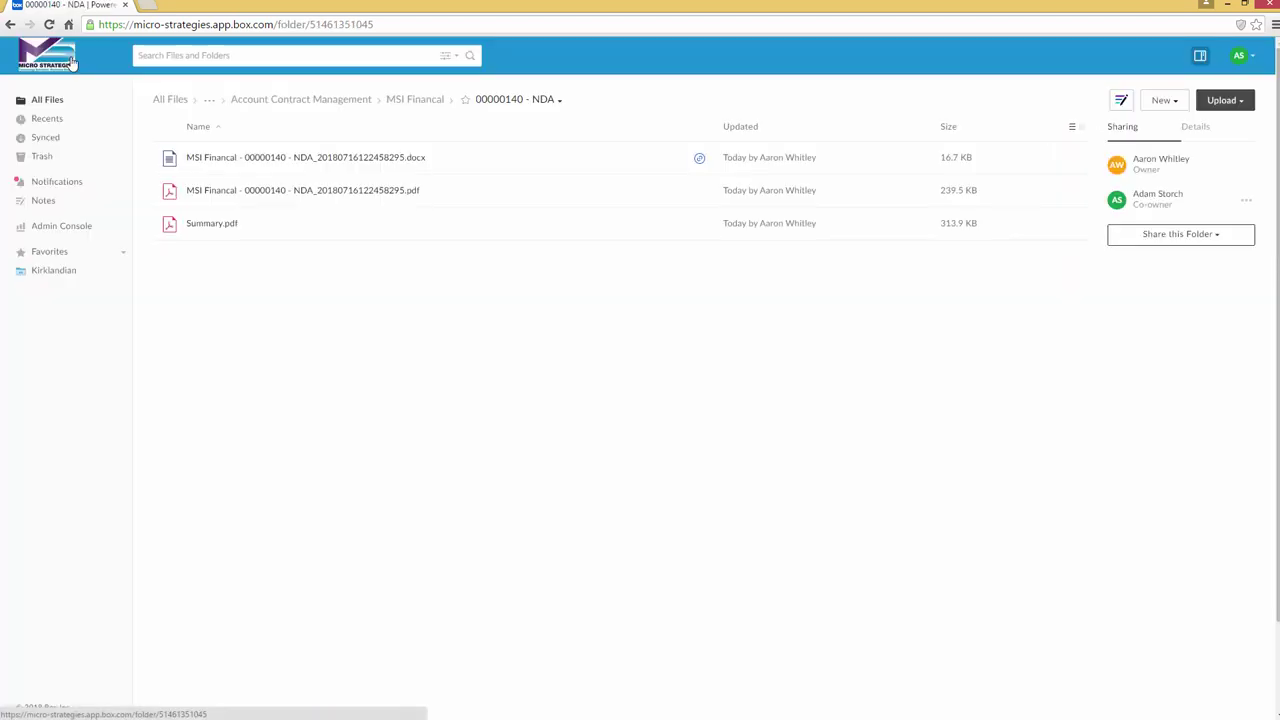
left_click(300, 194)
scroll(521, 340, "down", 3)
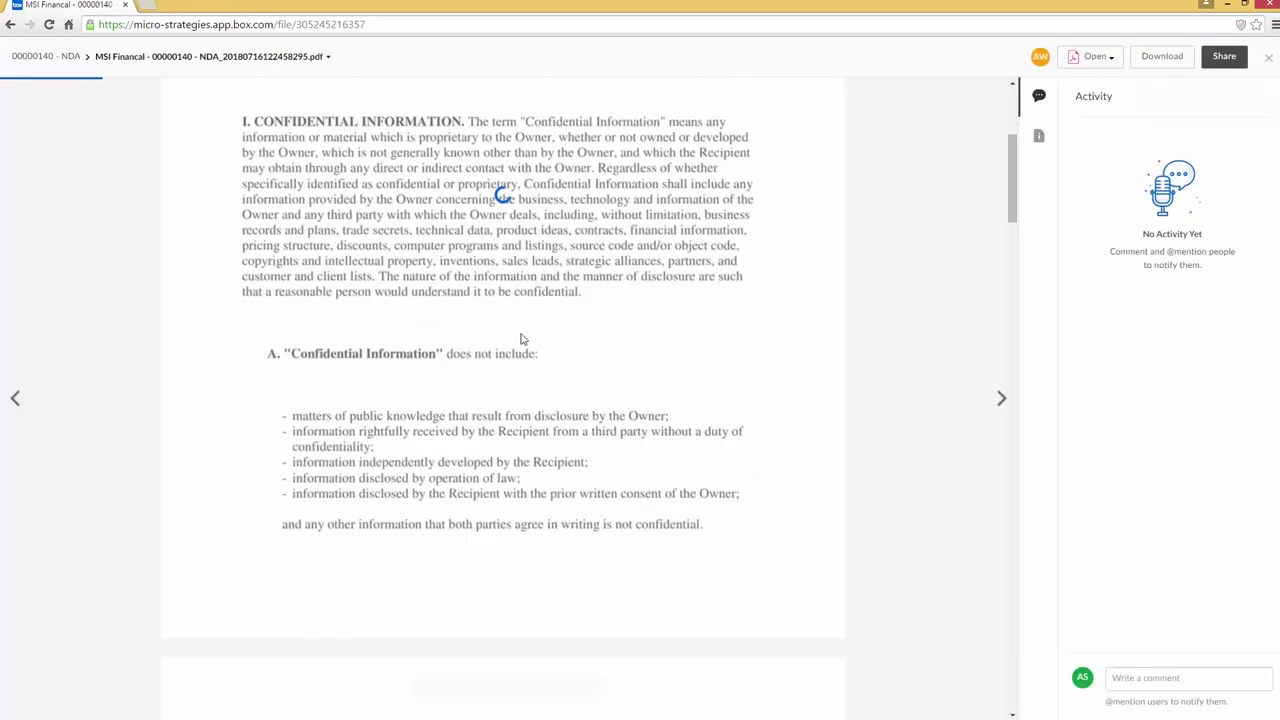
scroll(521, 340, "down", 10)
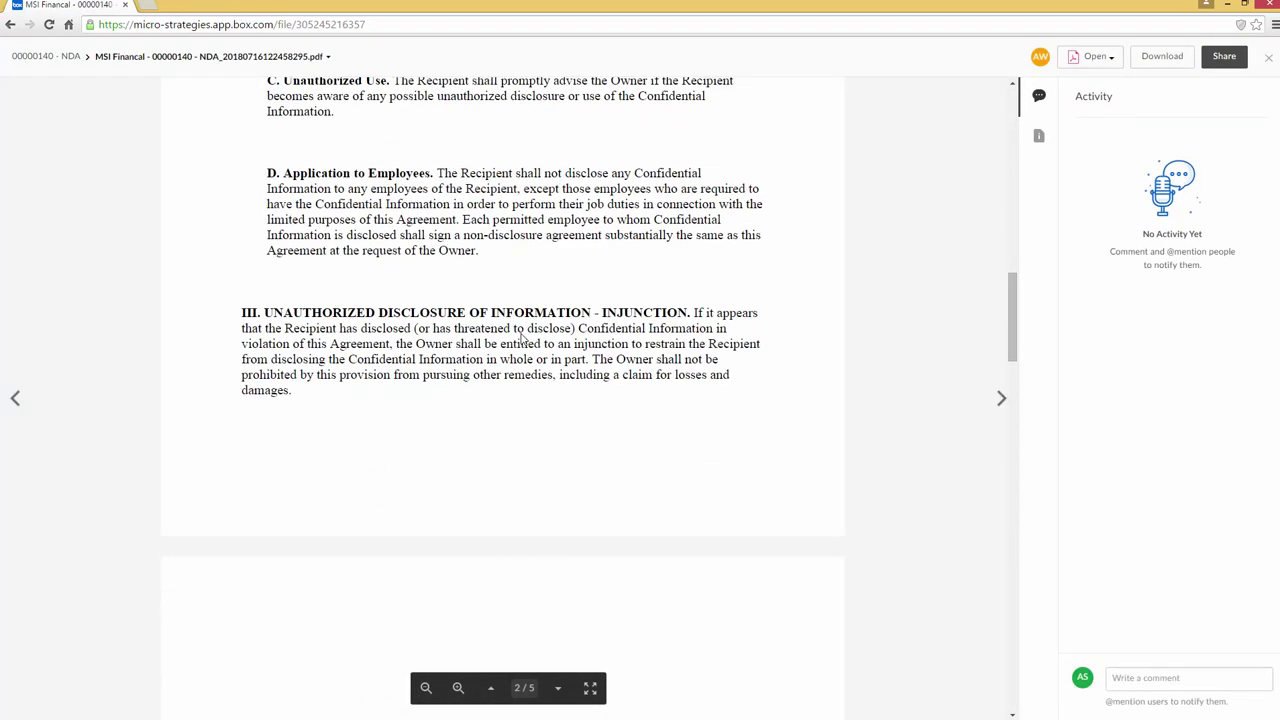
scroll(521, 340, "down", 15)
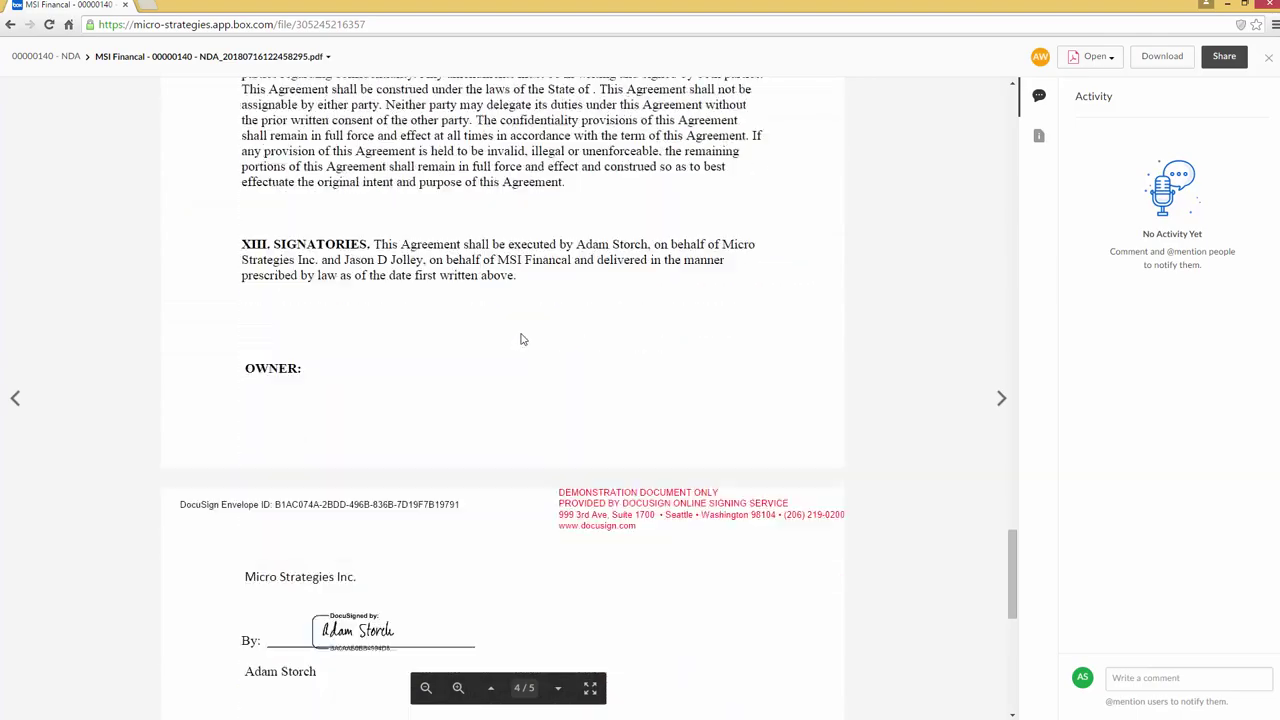
scroll(521, 340, "down", 3)
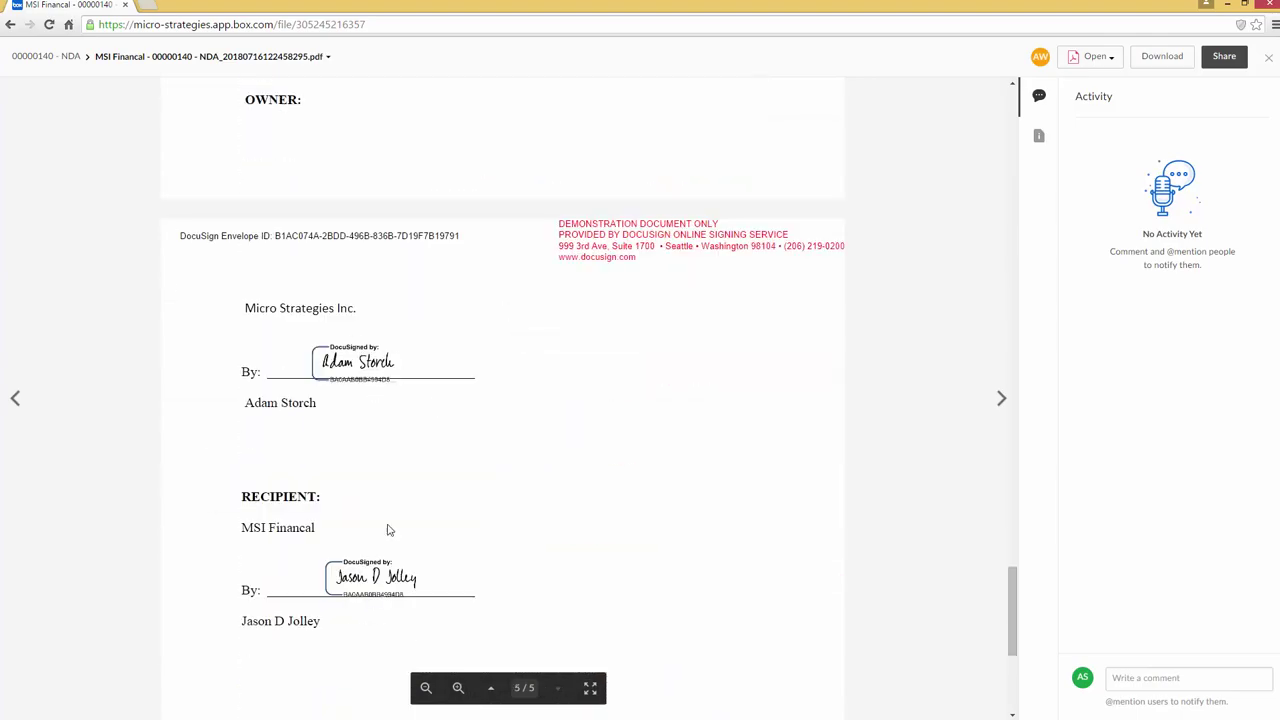
scroll(386, 561, "up", 20)
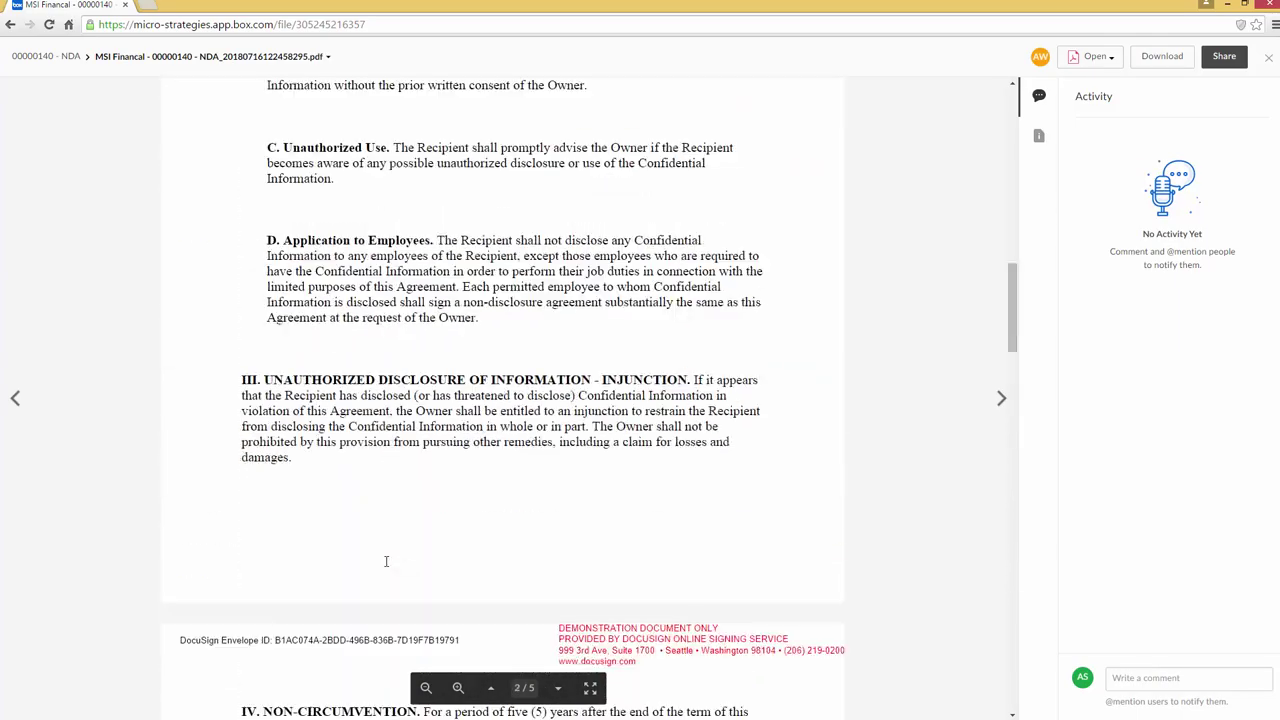
scroll(386, 561, "up", 8)
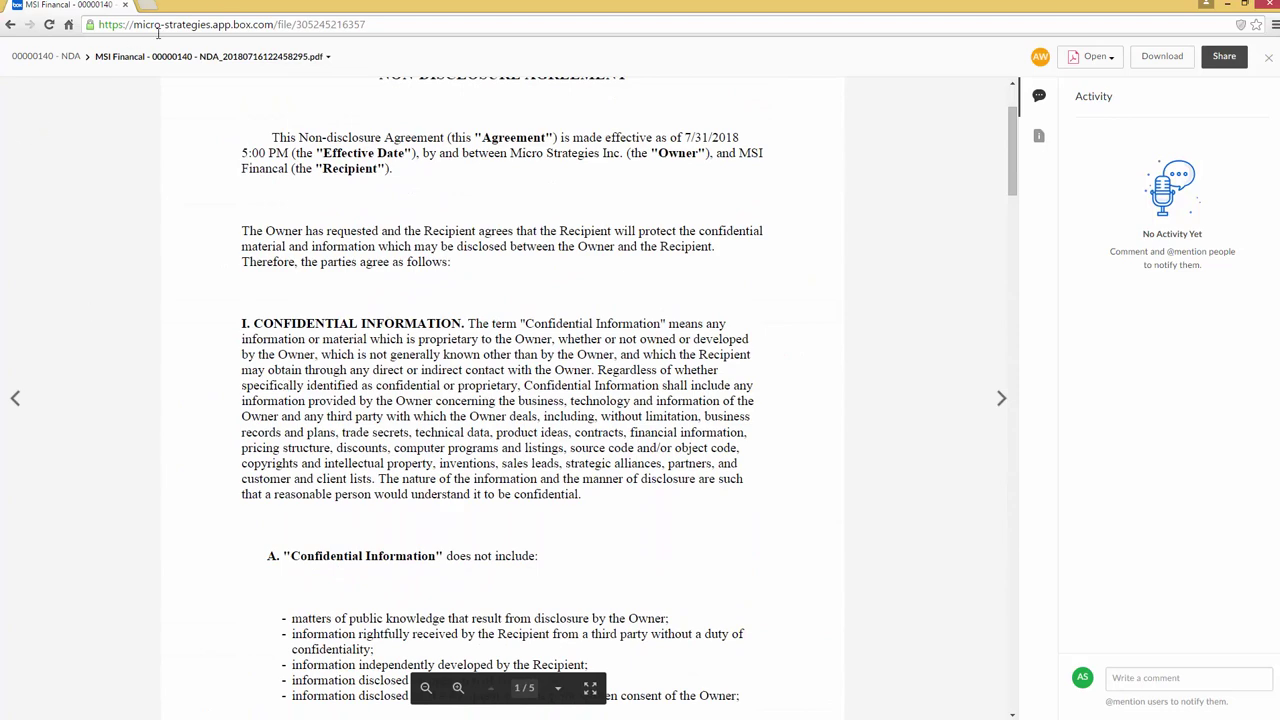
left_click(62, 58)
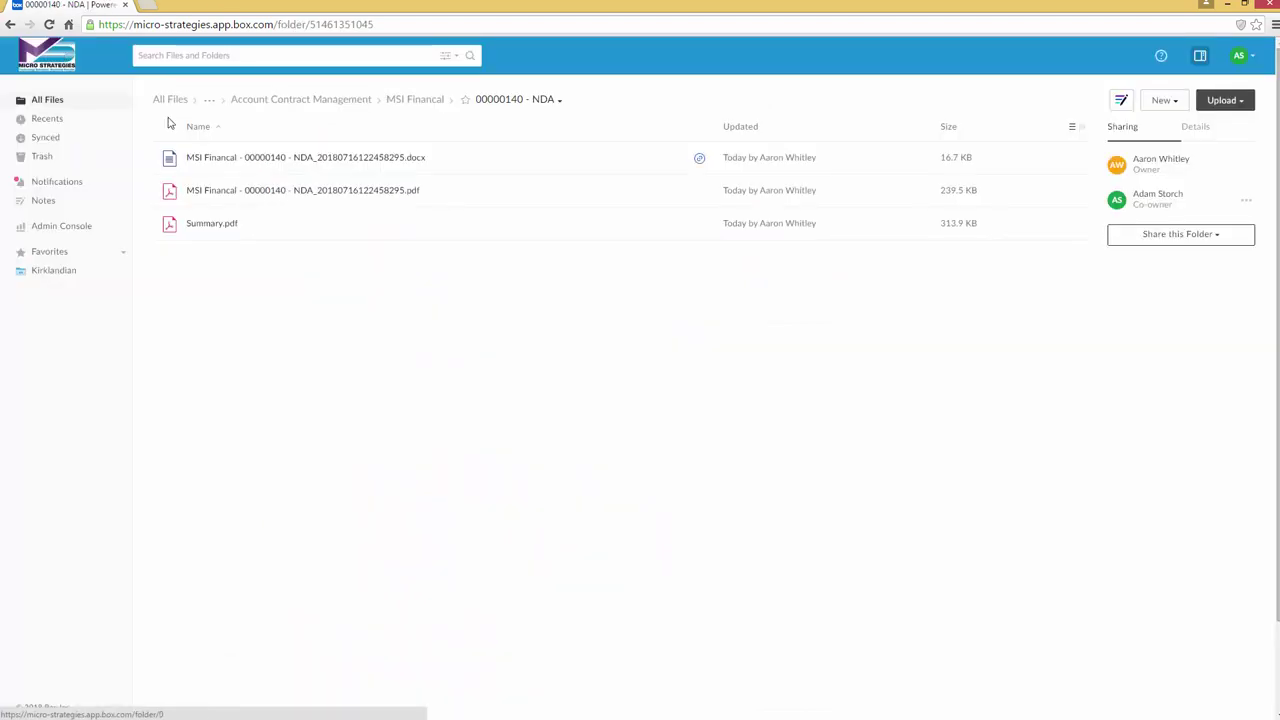
Preview Summary.pdf, the DocuSign Certificate of Completion showing Completed with 2 signatures
left_click(213, 225)
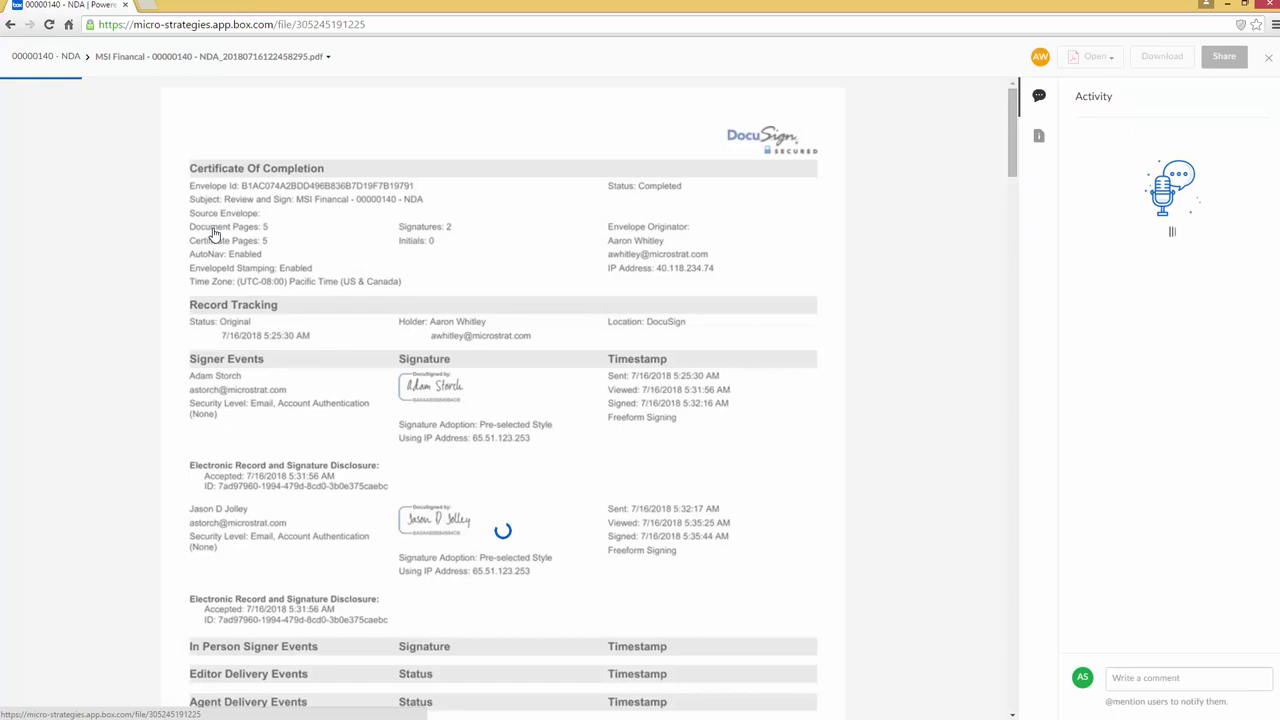